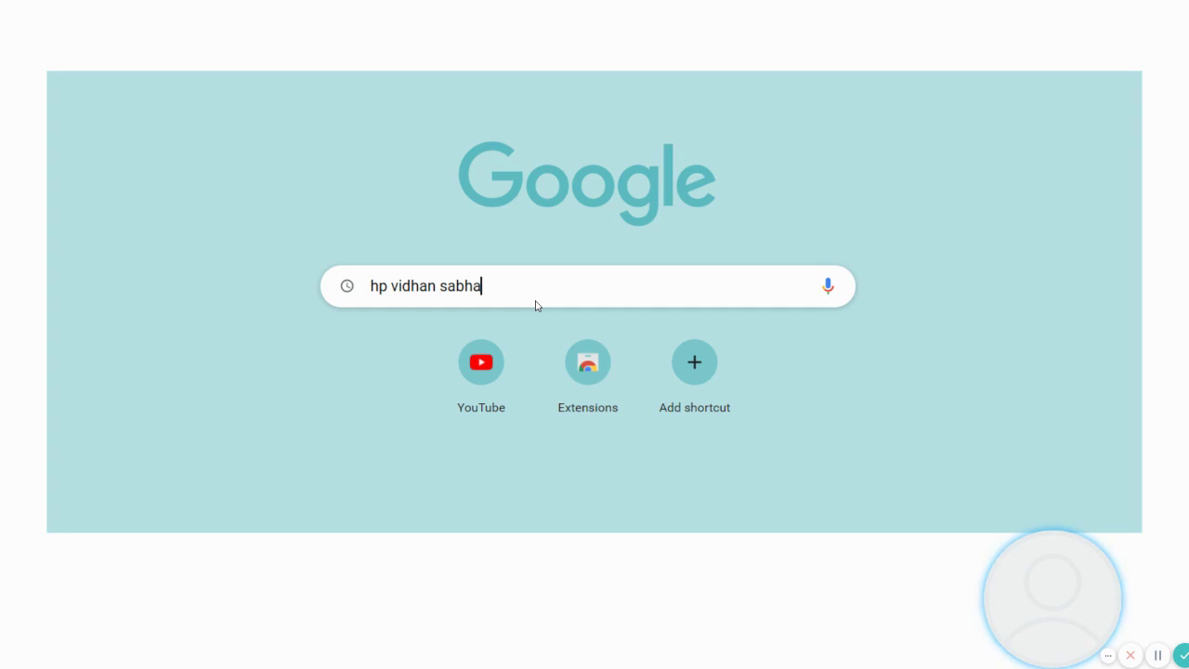
# Search for "hp vidhan sabha" and open the online application page from the Recruitment vacancy listing.
pyautogui.press('Return')
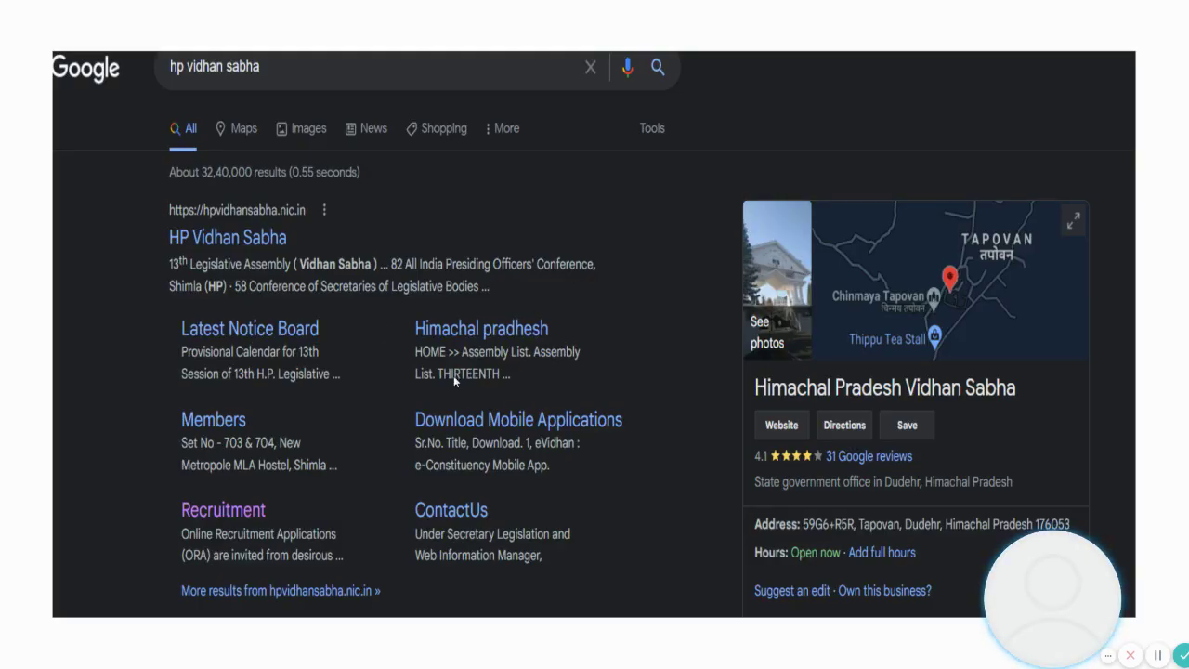
pyautogui.click(236, 516)
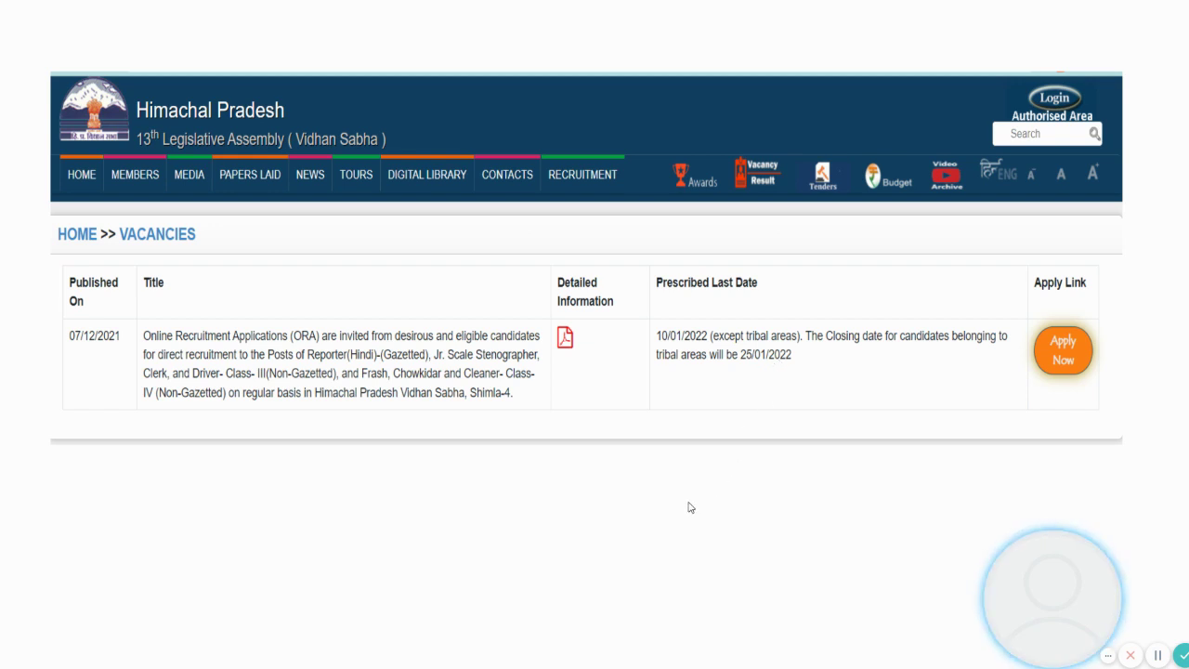
pyautogui.click(1065, 353)
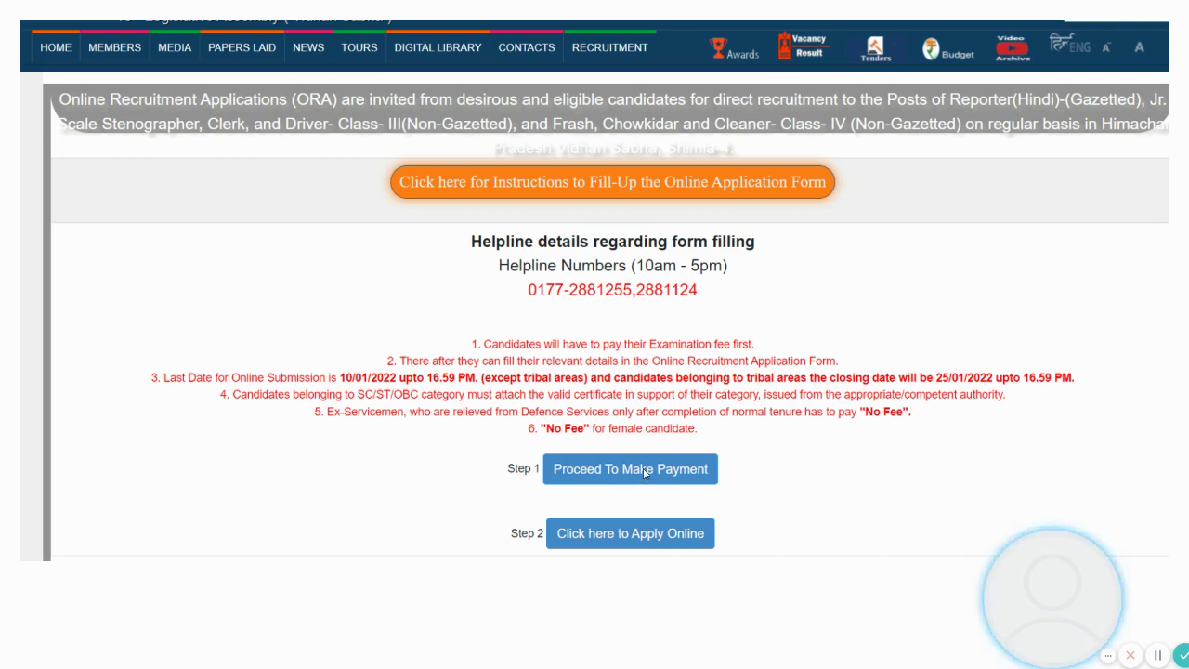
# Proceed to the examination fee payment and accept the State Bank Collect terms and conditions.
pyautogui.click(644, 469)
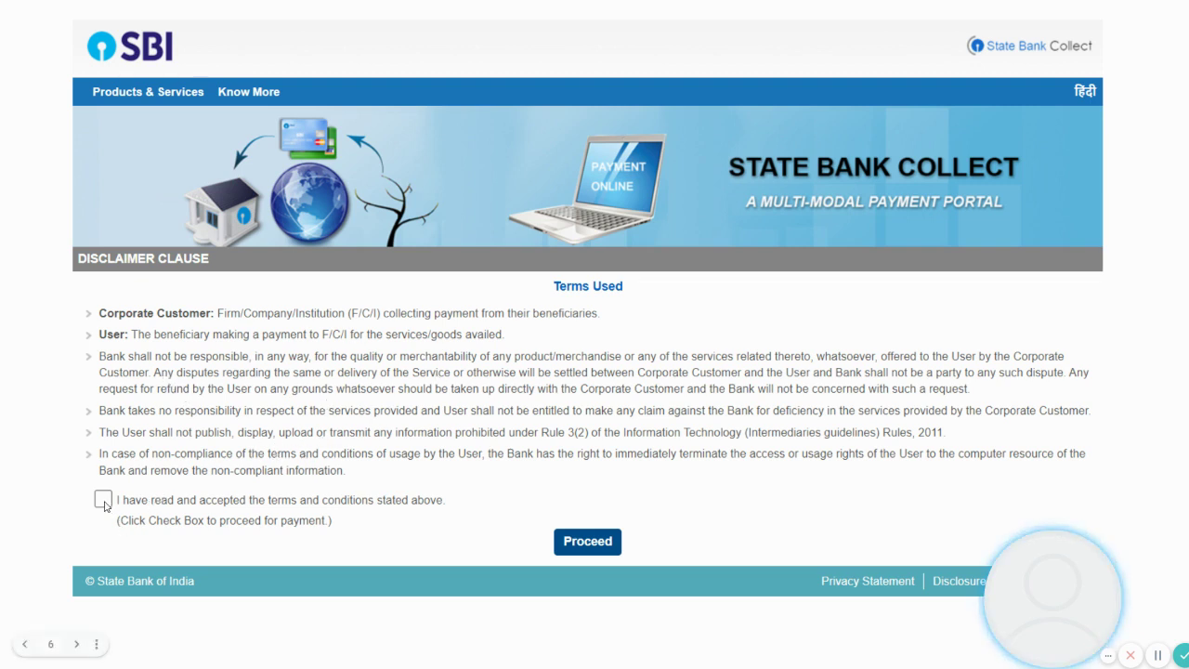
pyautogui.click(591, 542)
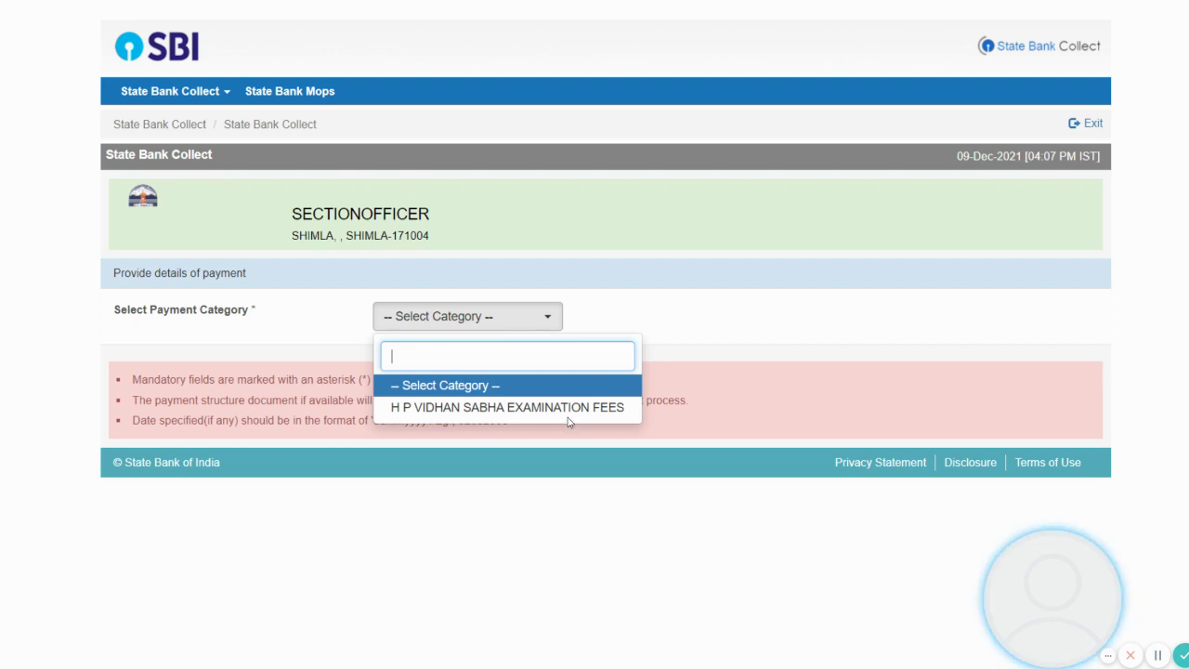
# Switch to the State Bank Collect payment form window and set the name of post to Clerk.
pyautogui.hotkey('alt', 'Tab')
pyautogui.press('Tab')
pyautogui.press('Tab')
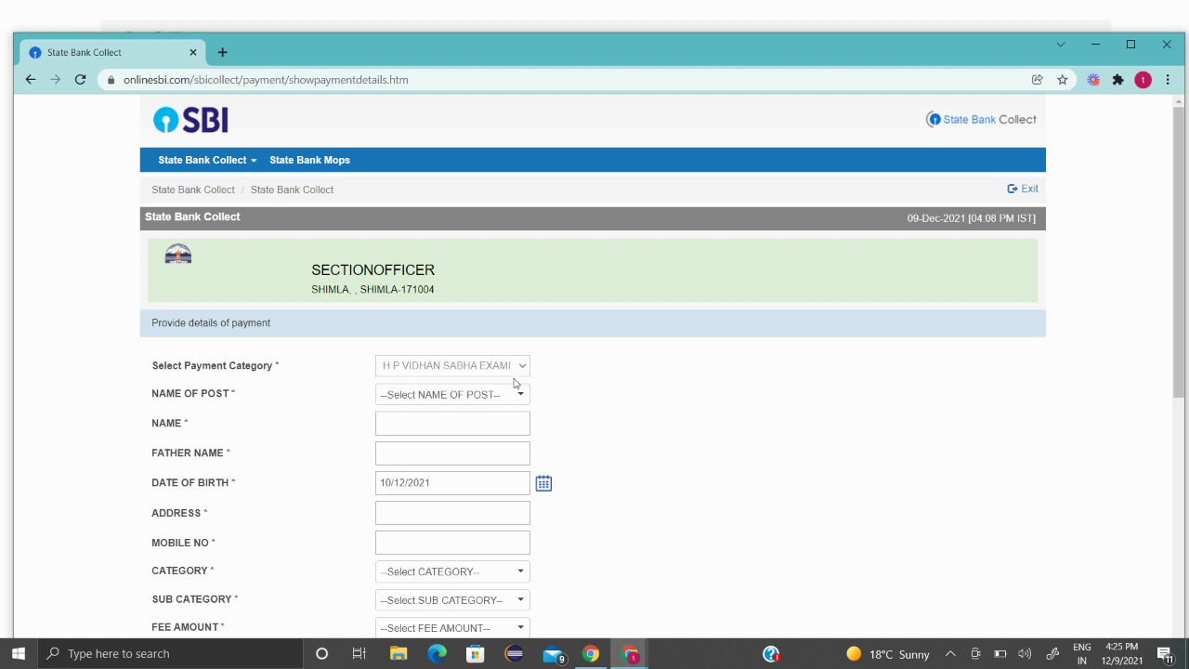
pyautogui.click(470, 395)
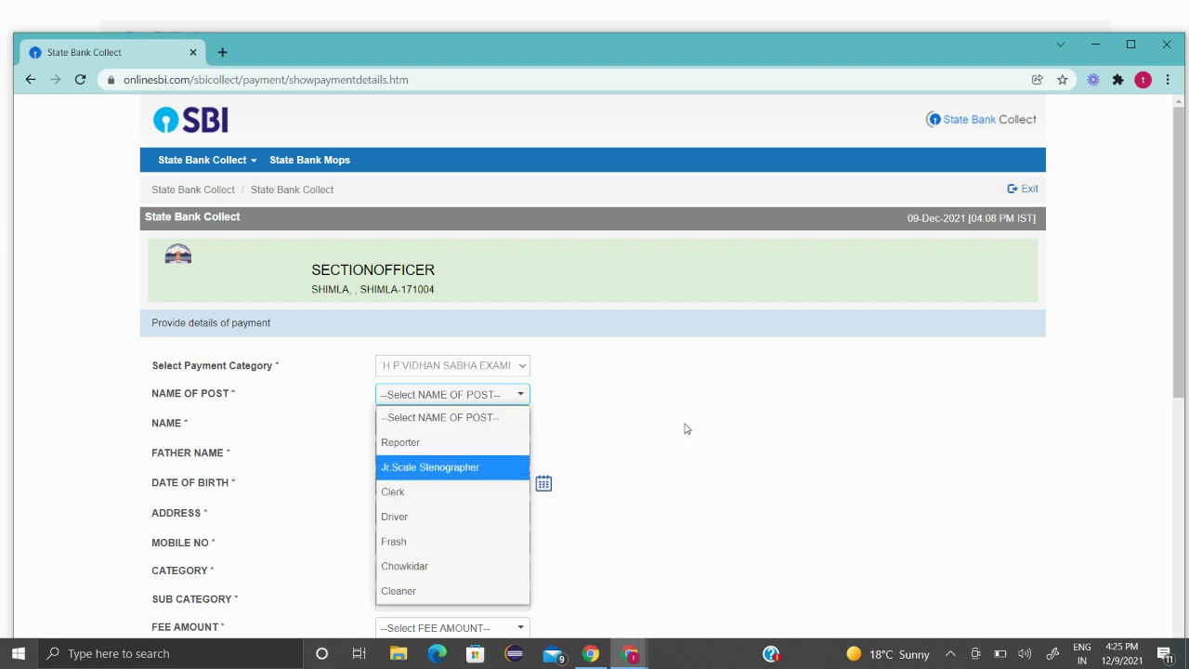
pyautogui.click(432, 493)
# Go through the payer's name, father's name, address and mobile number fields, picking a date of birth from the calendar.
pyautogui.scroll(-3, 911, 450)
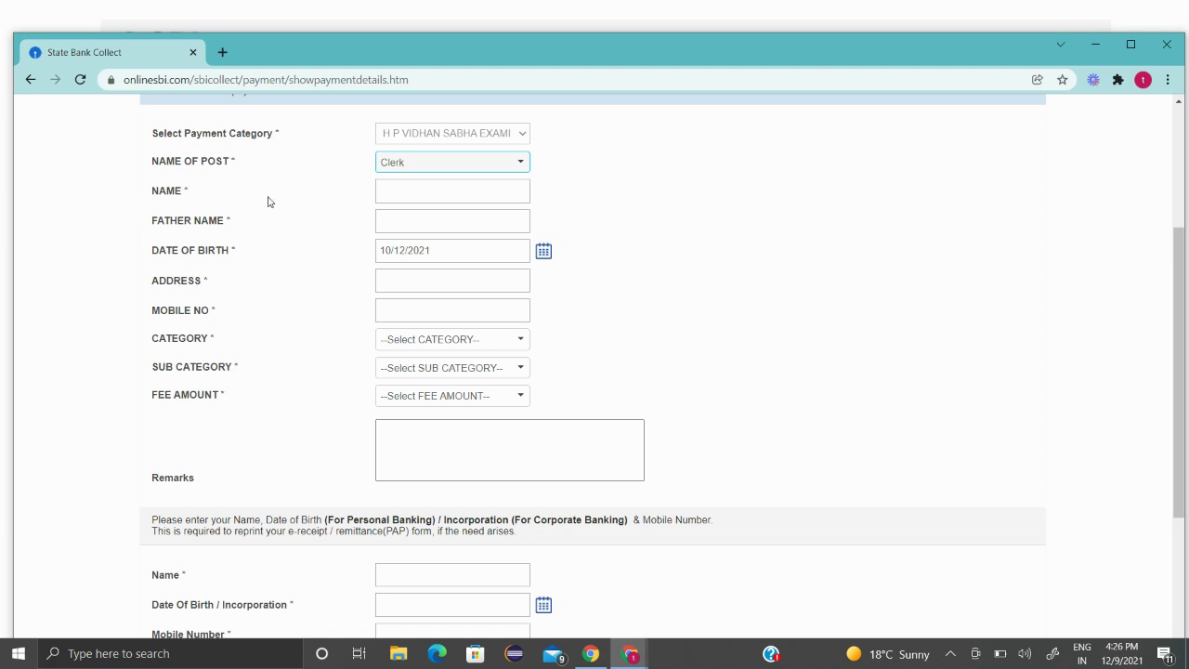
pyautogui.click(393, 195)
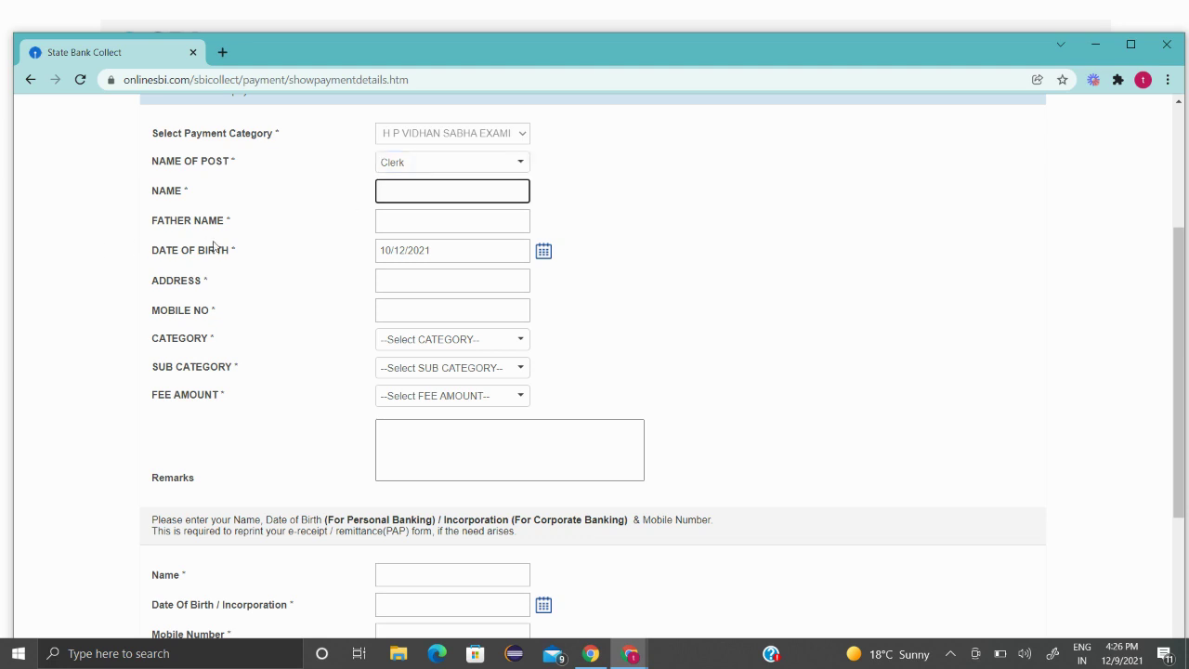
pyautogui.click(414, 223)
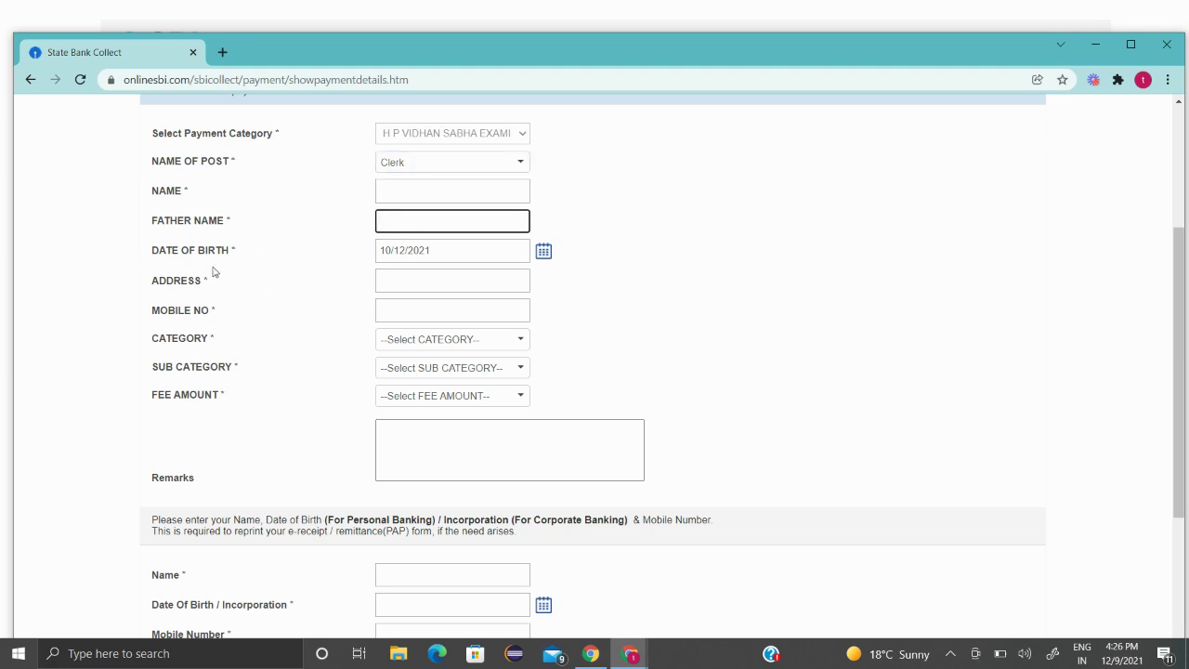
pyautogui.click(545, 252)
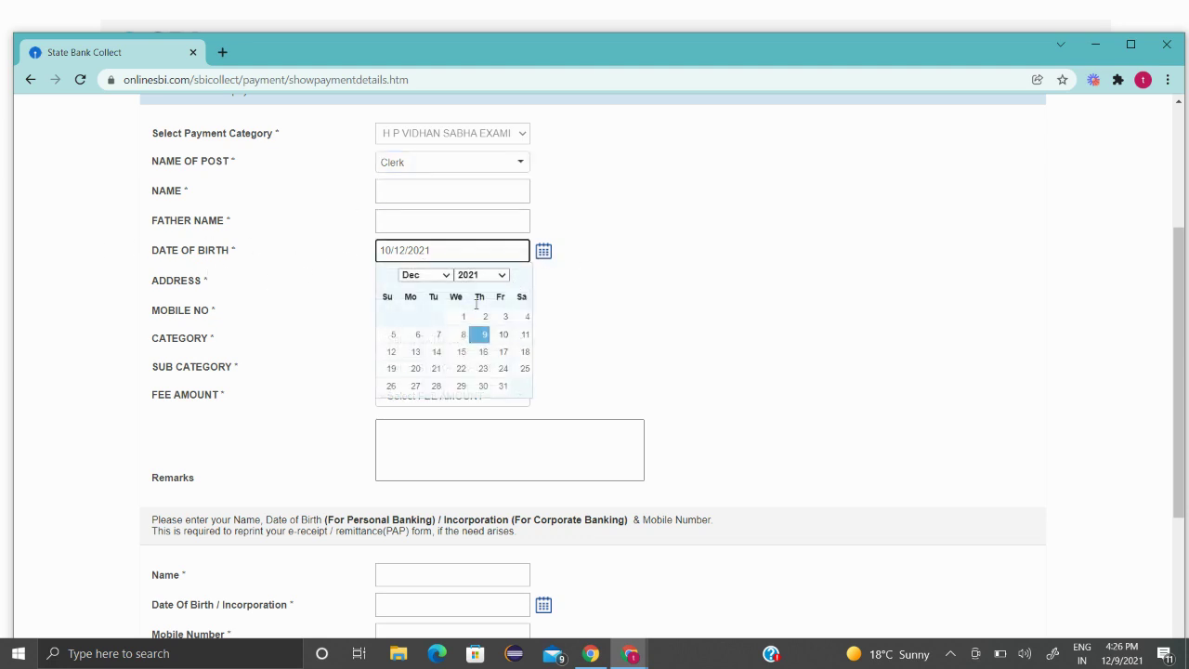
pyautogui.click(506, 335)
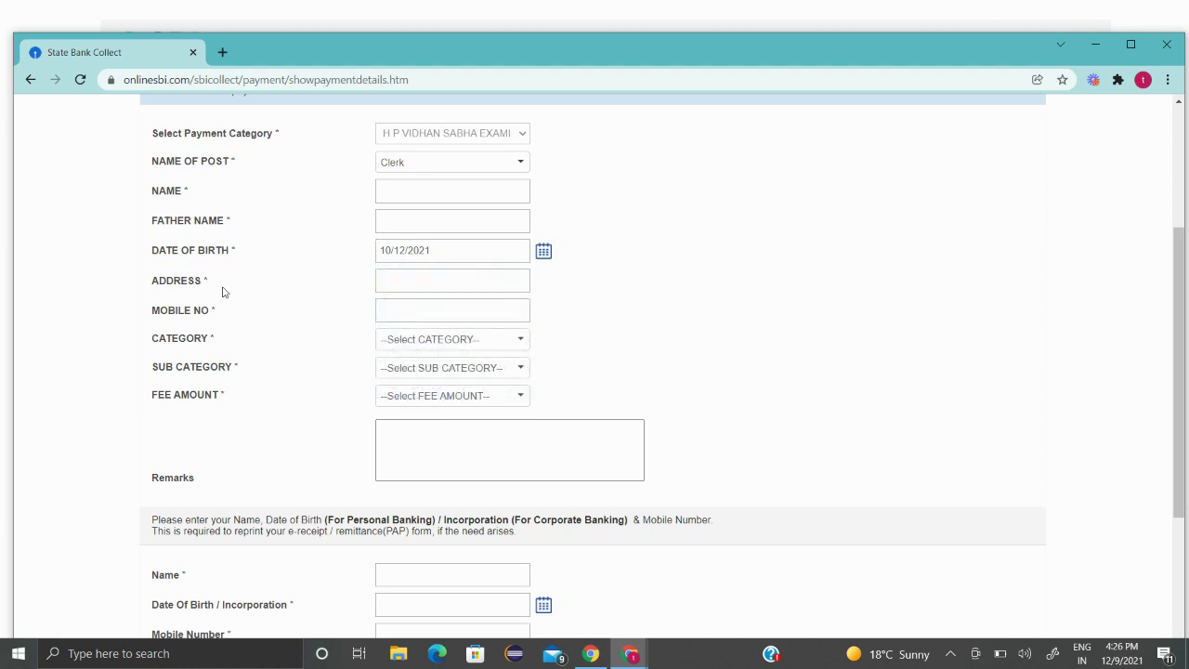
pyautogui.click(436, 281)
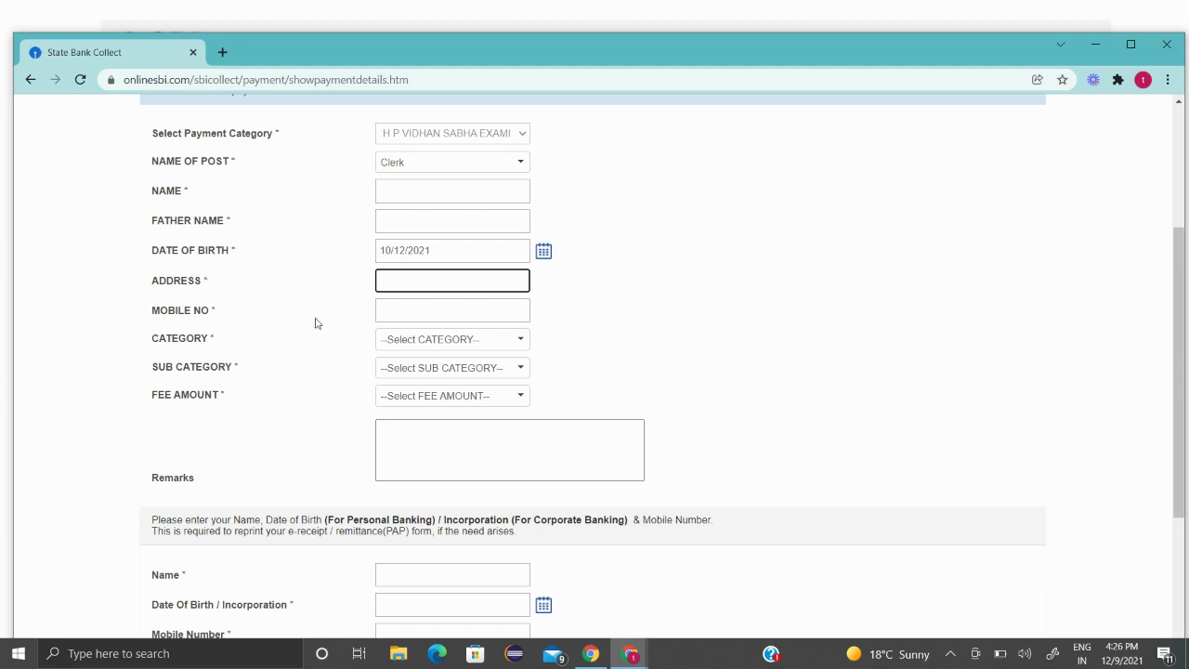
pyautogui.click(399, 313)
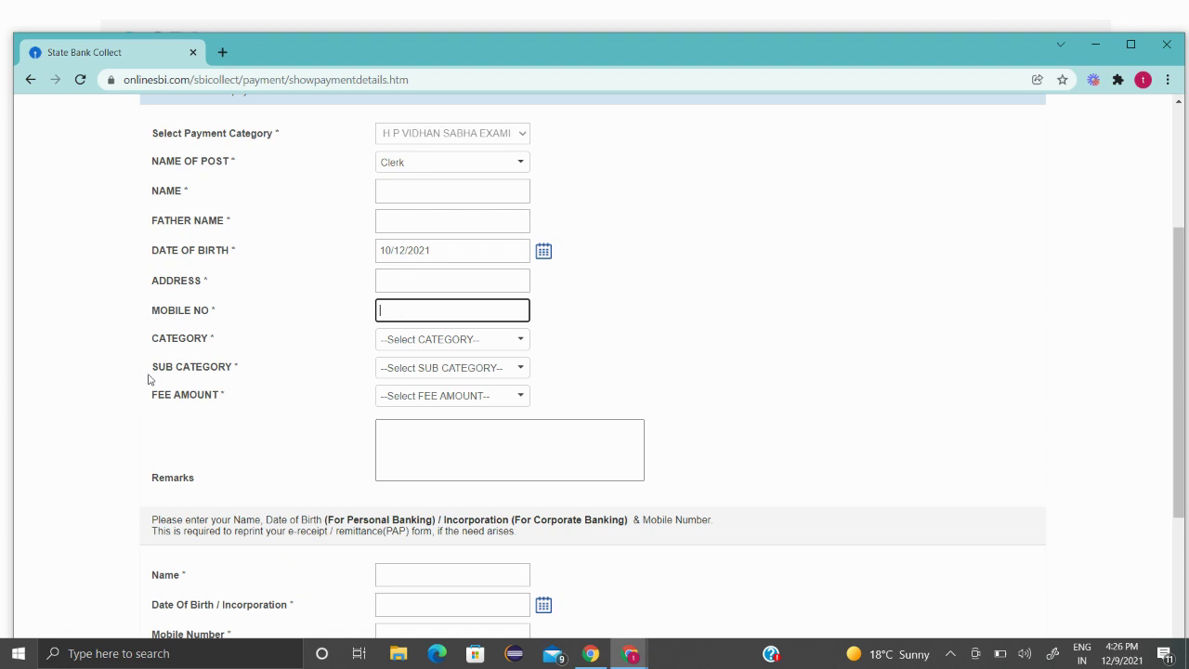
# Set the category to GENERAL, the sub category to N.A. and the fee amount to 600.
pyautogui.click(452, 340)
pyautogui.click(410, 387)
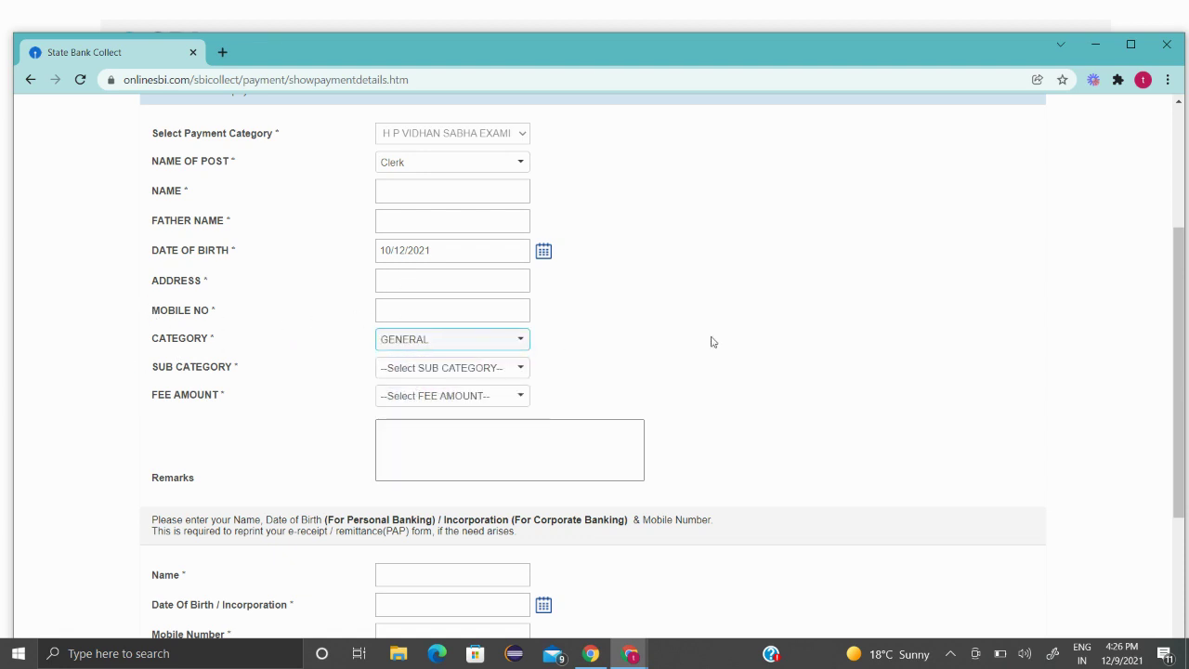
pyautogui.click(511, 371)
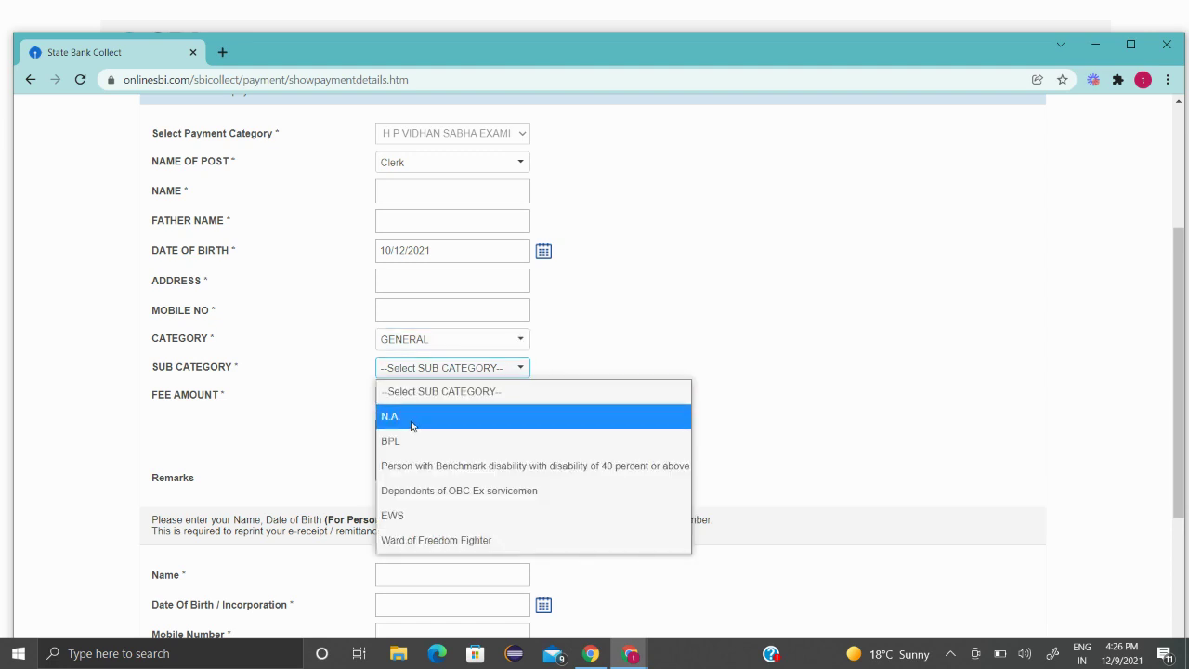
pyautogui.click(401, 422)
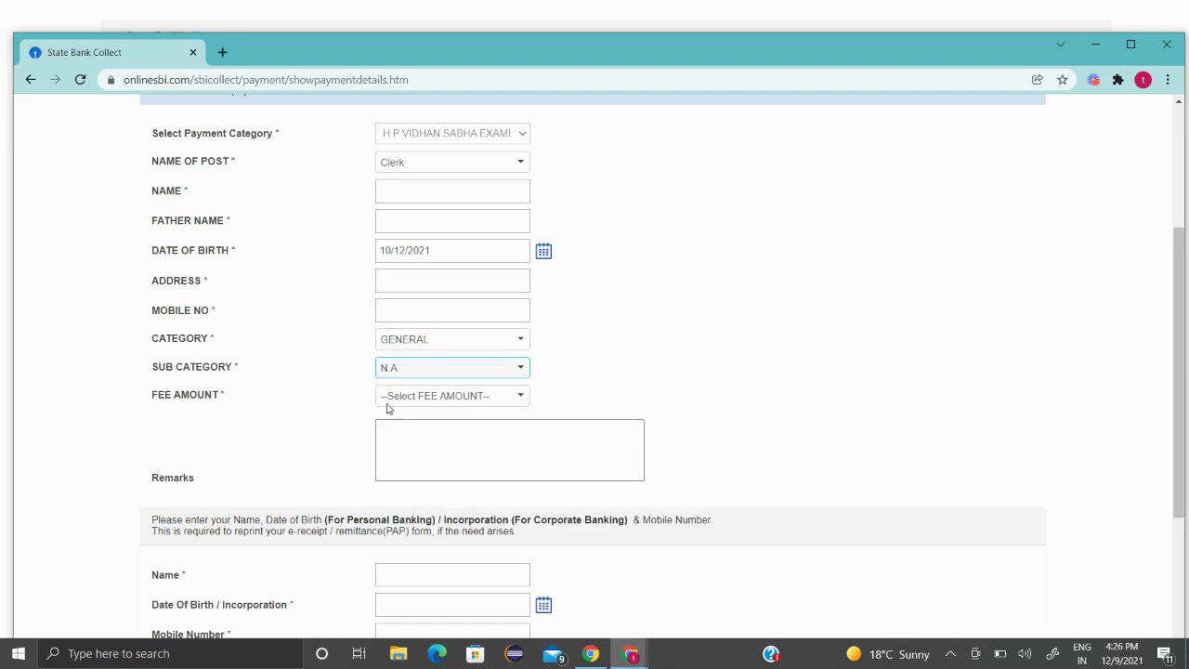
pyautogui.click(474, 403)
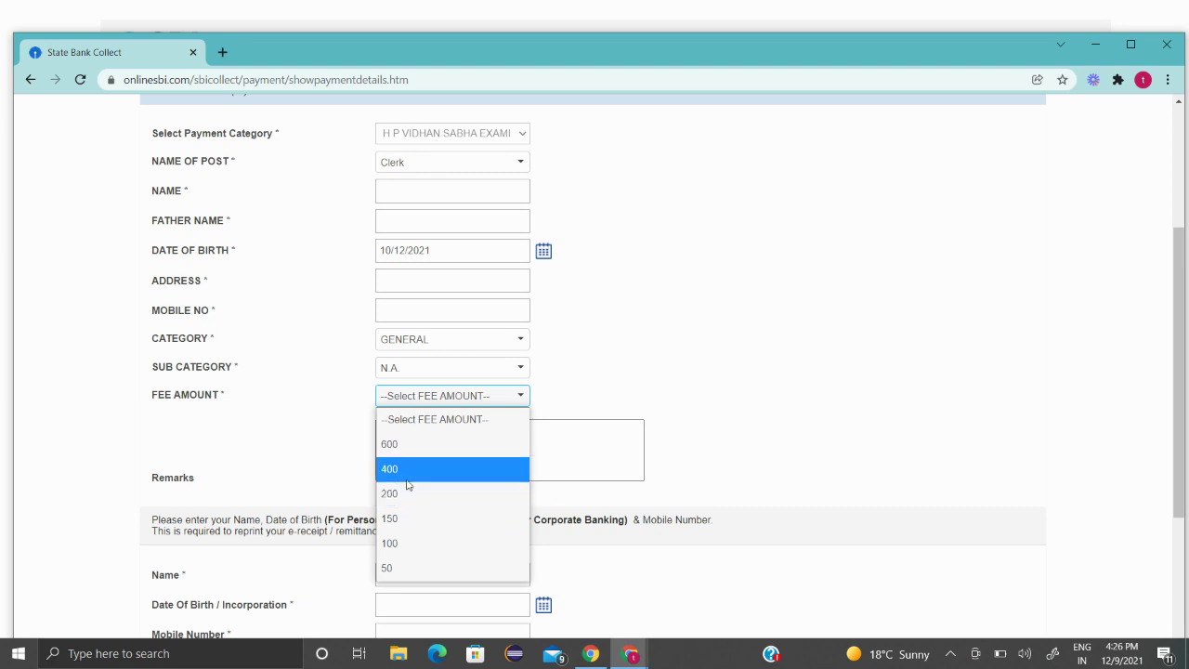
pyautogui.click(435, 445)
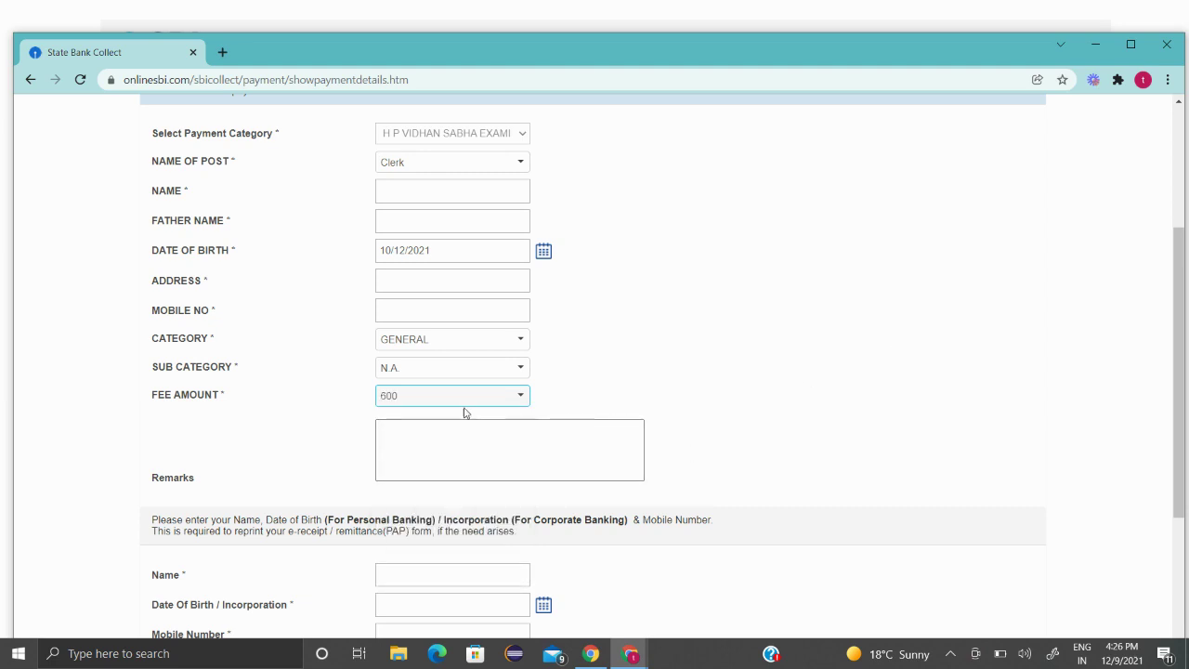
# Go through the Remarks box and the receipt-reprint fields for name, date of birth, mobile number, email and image text.
pyautogui.click(494, 462)
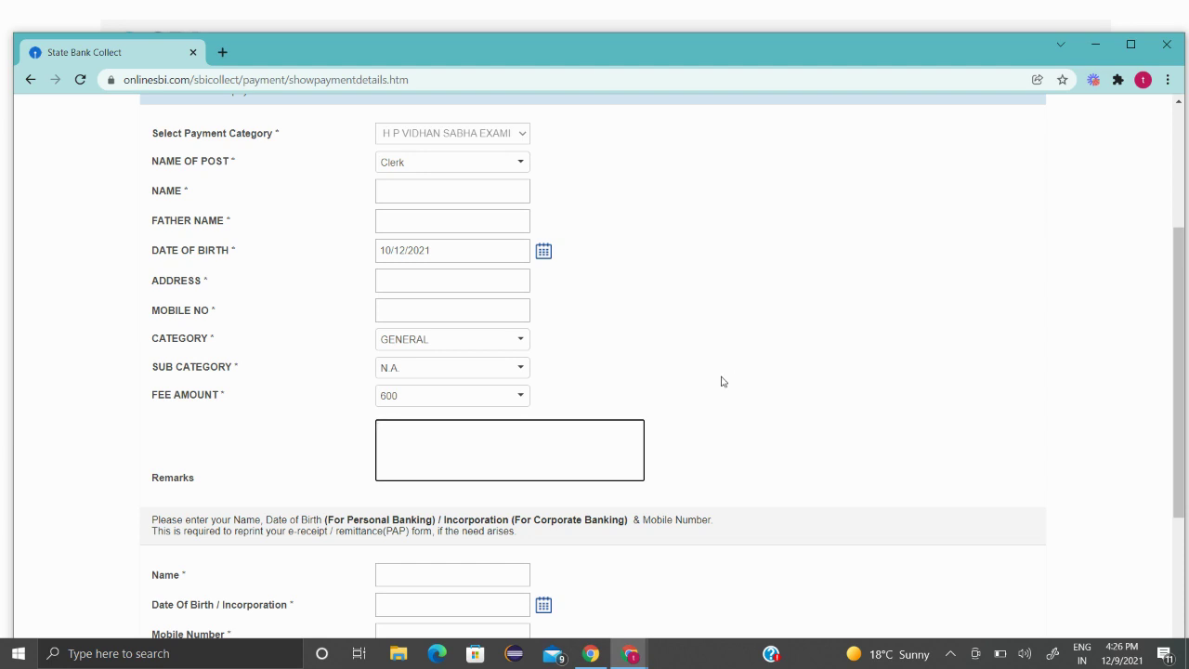
pyautogui.scroll(-1, 721, 379)
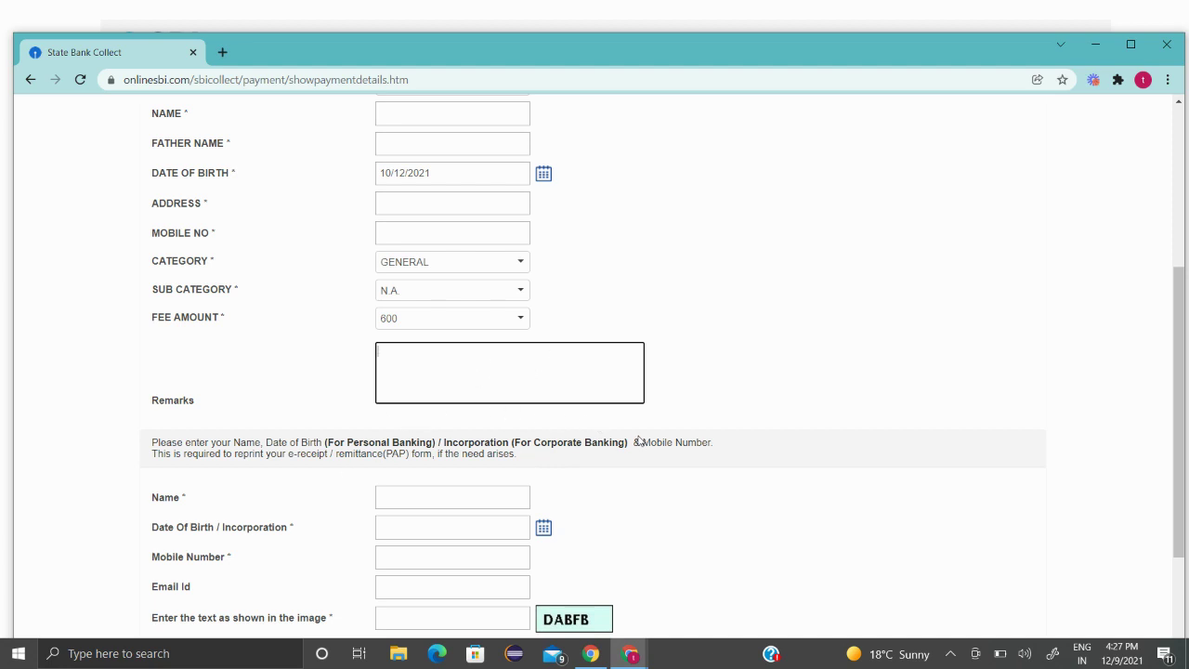
pyautogui.scroll(-1, 362, 401)
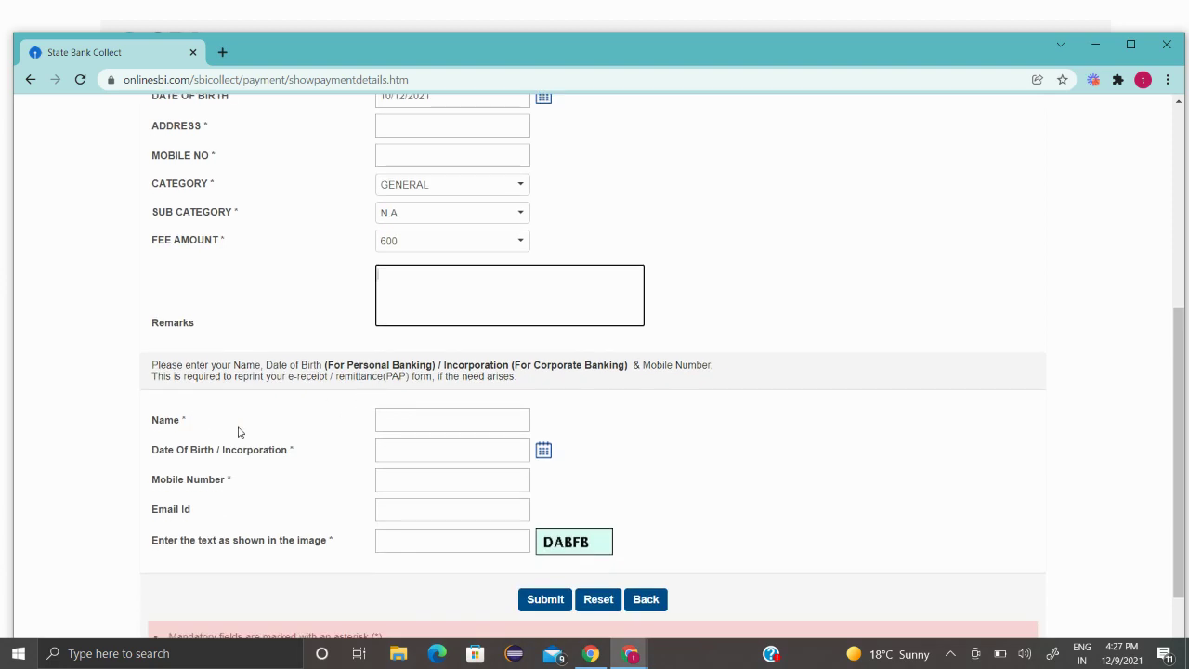
pyautogui.click(397, 419)
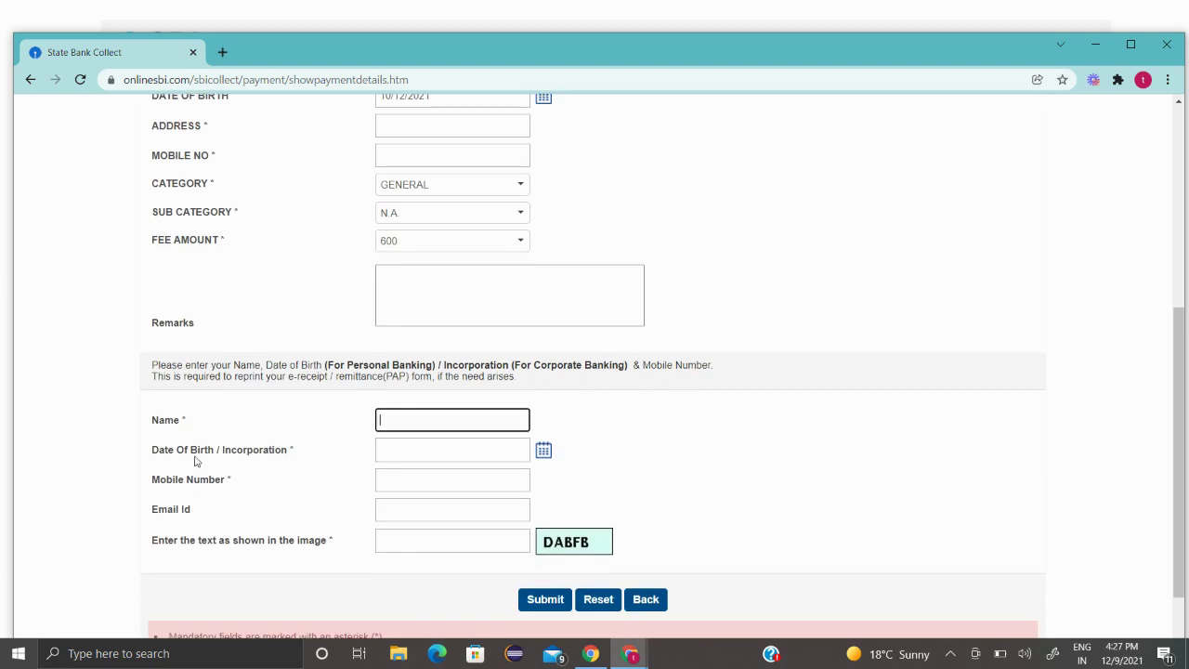
pyautogui.click(409, 449)
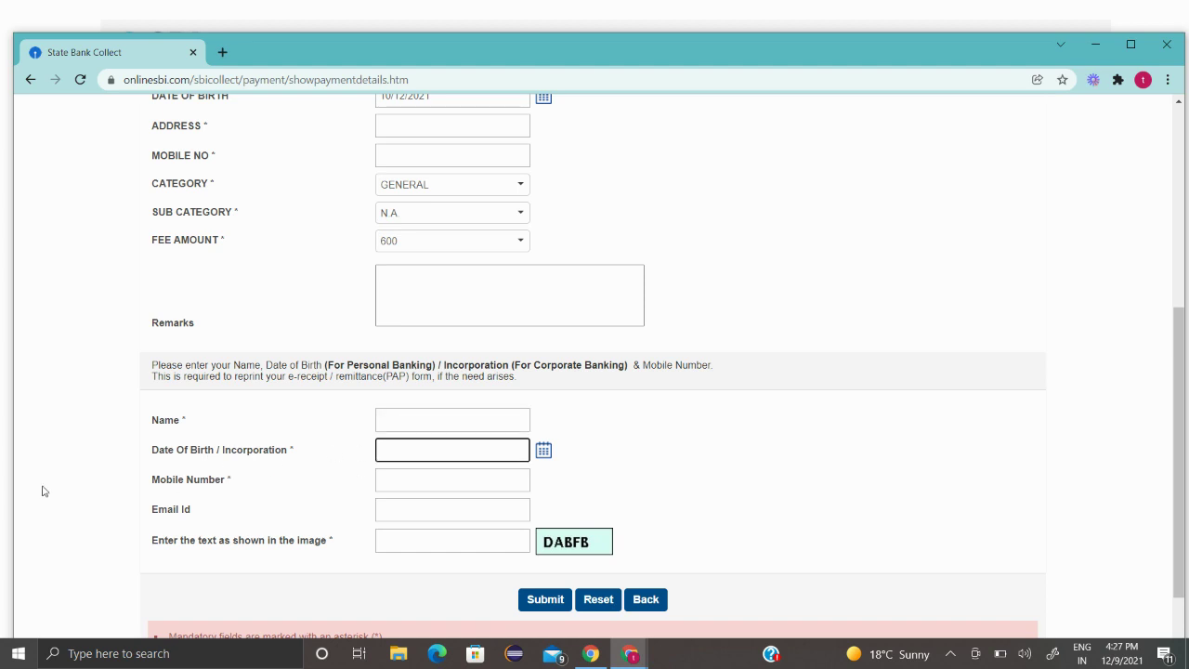
pyautogui.click(545, 452)
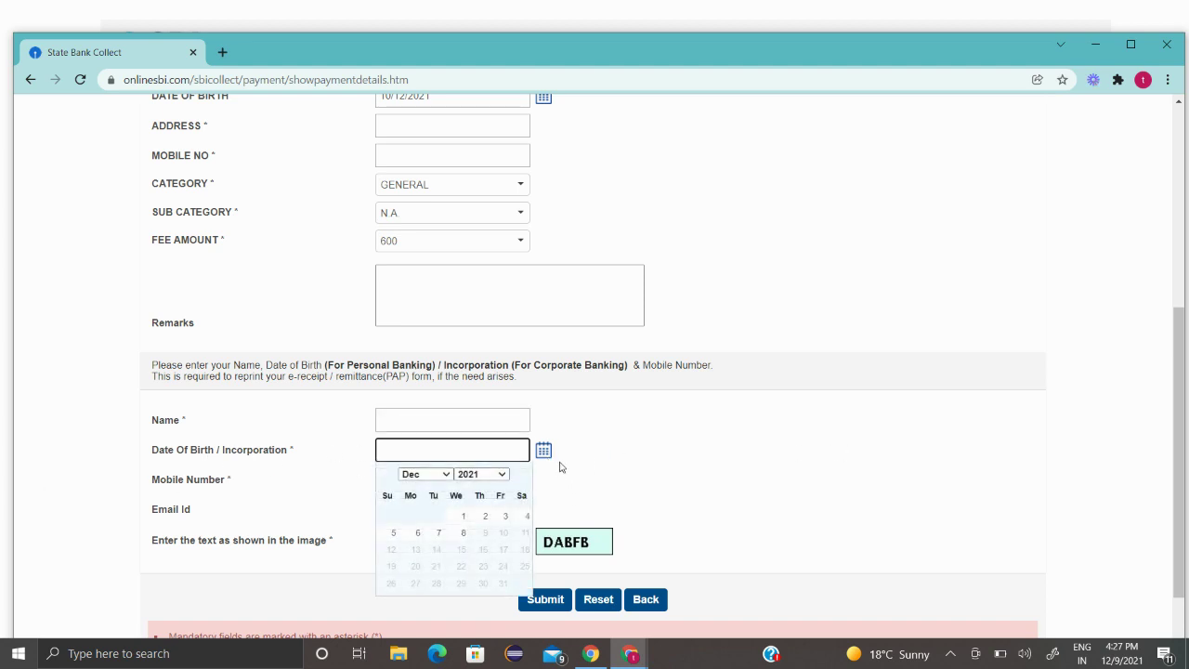
pyautogui.click(763, 444)
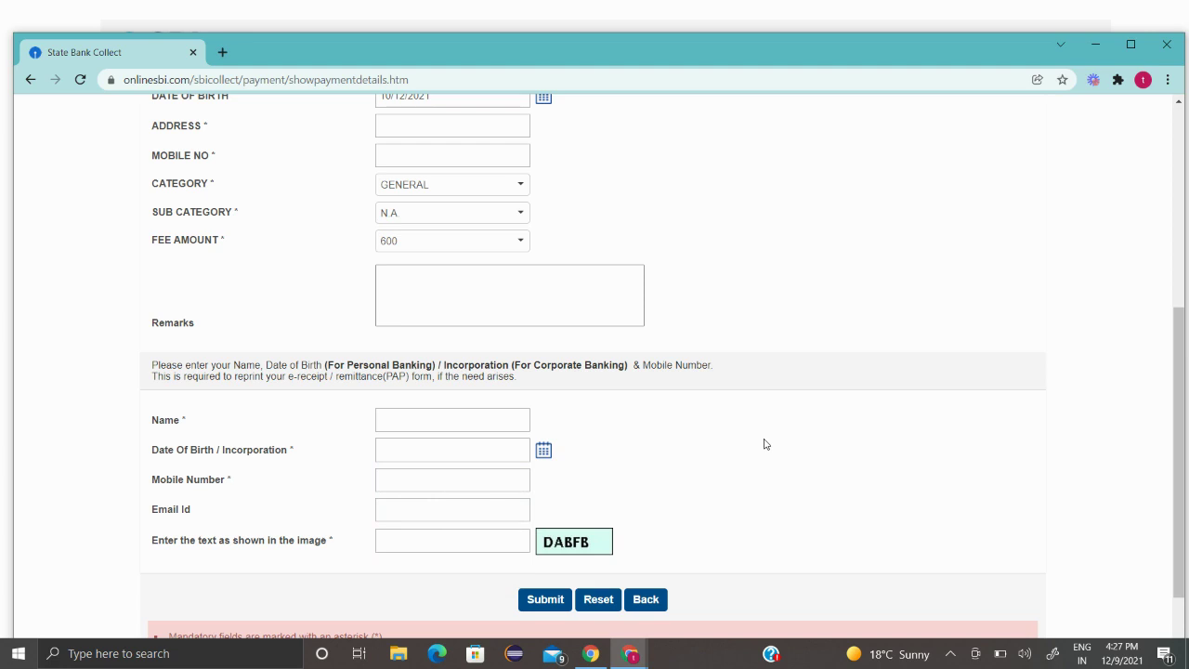
pyautogui.click(391, 479)
pyautogui.click(398, 511)
pyautogui.click(454, 545)
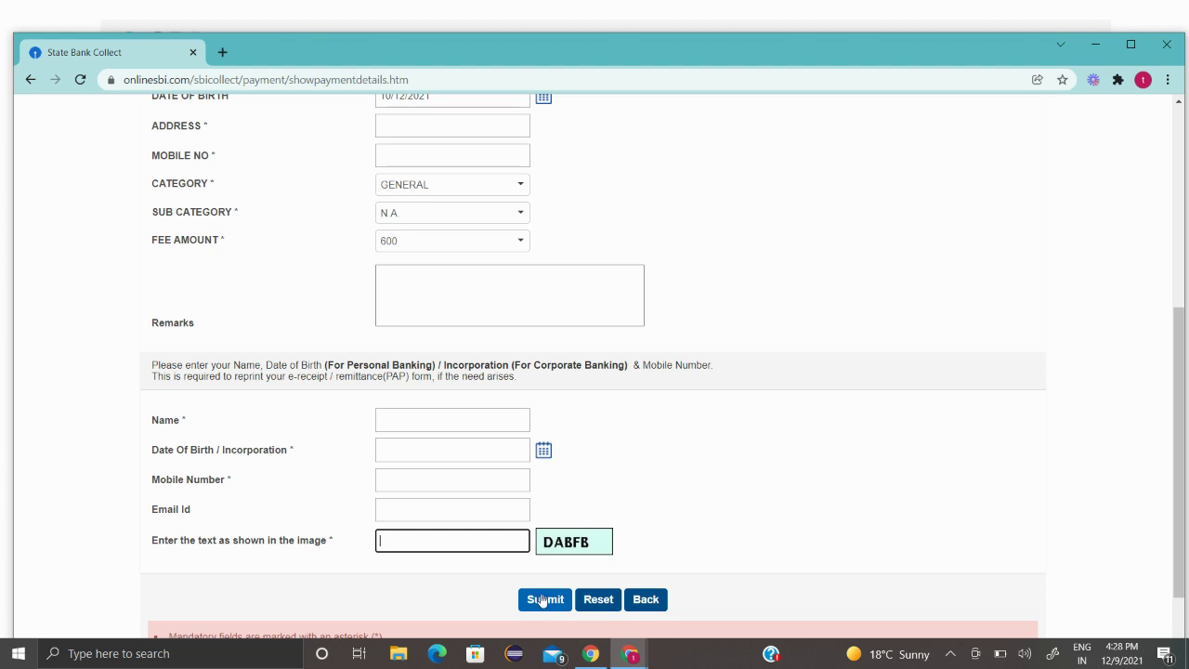
# Switch to the Vidhan Sabha Online Application Portal window and set the name of post to Clerk.
pyautogui.hotkey('alt', 'Tab')
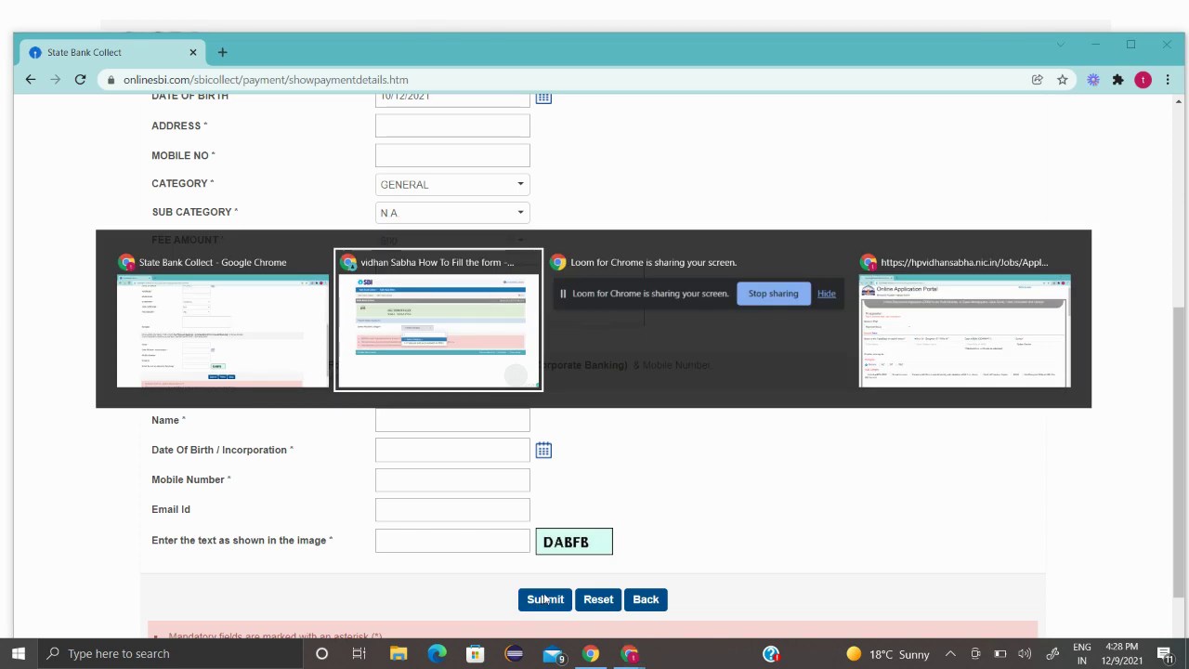
pyautogui.hotkey('alt', 'Tab')
pyautogui.hotkey('alt', 'Tab')
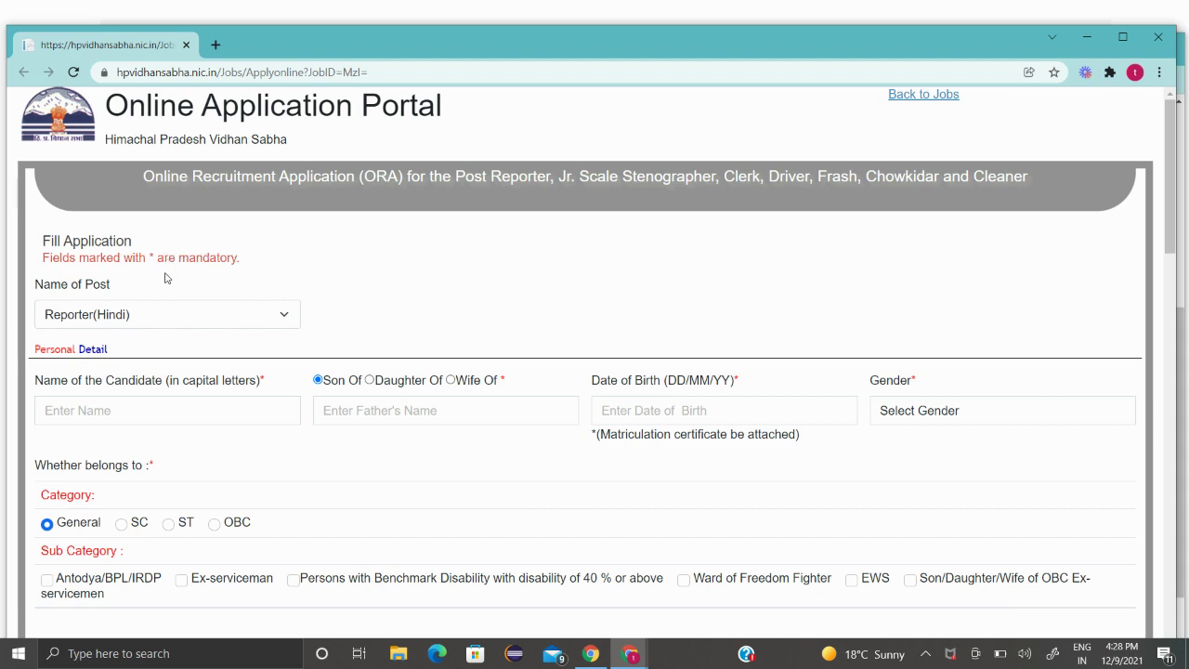
pyautogui.click(228, 320)
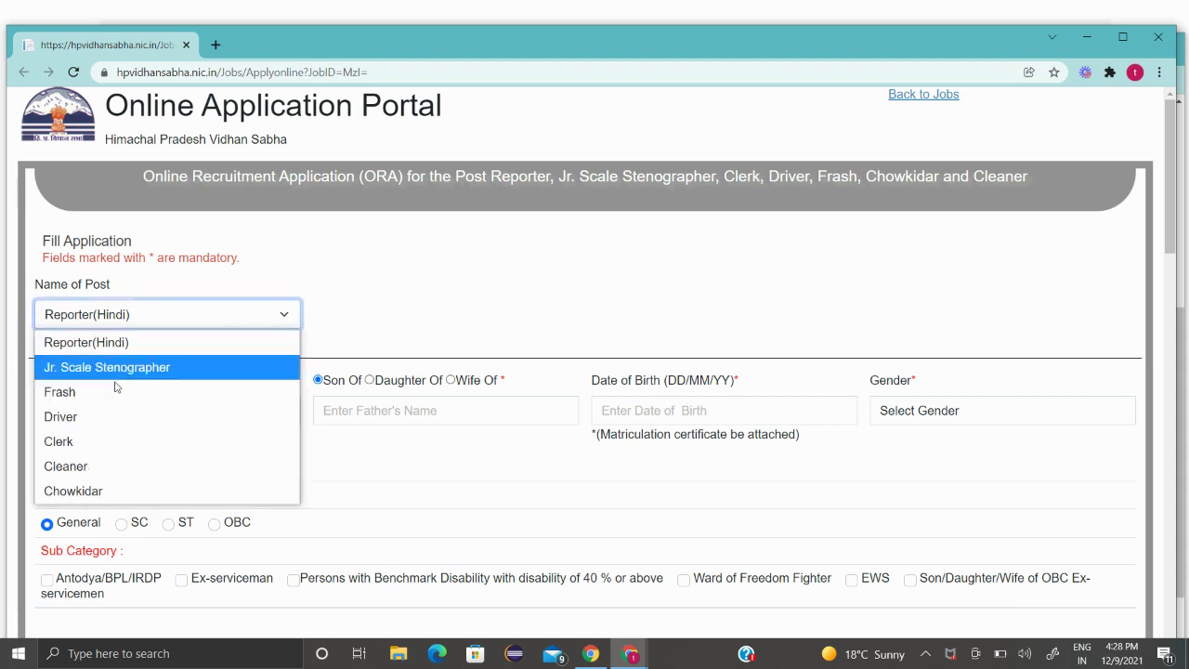
pyautogui.click(100, 445)
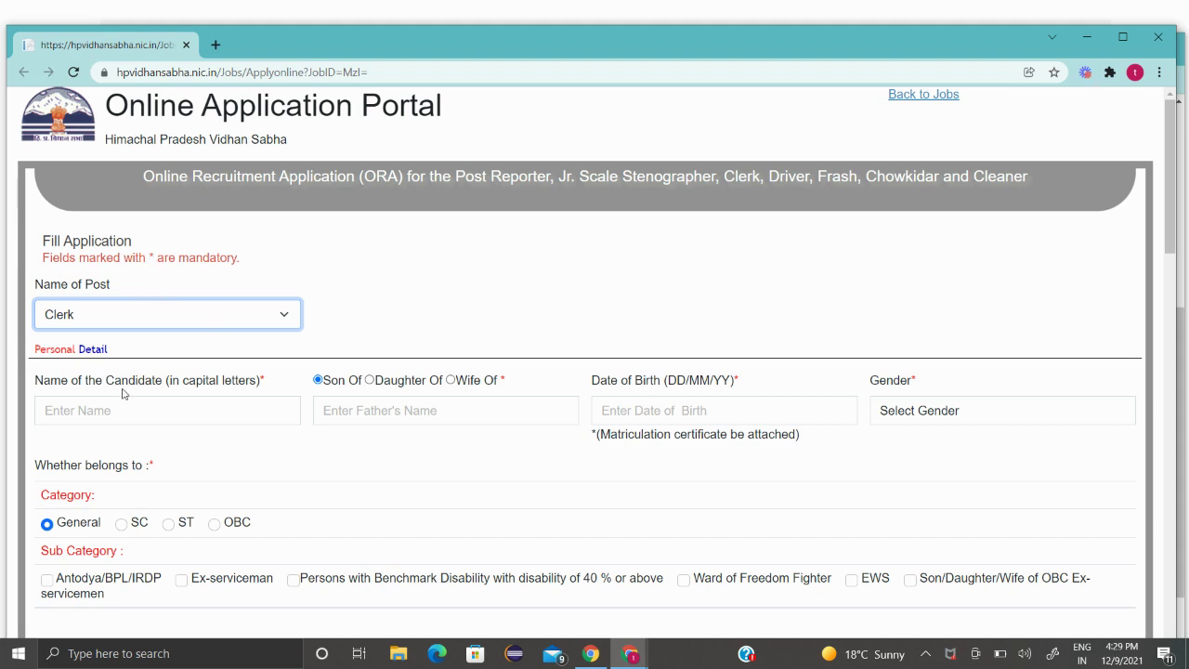
# Go through the candidate's name, father's name and gender fields under Personal Detail, picking a date of birth from the calendar.
pyautogui.scroll(-3, 108, 406)
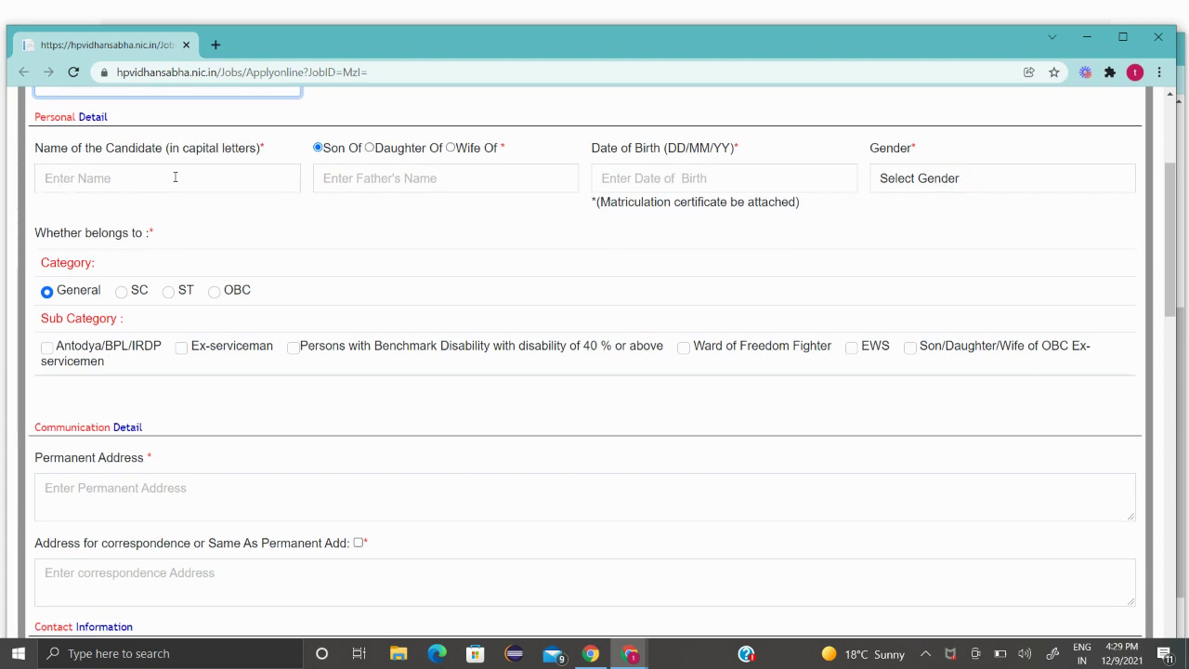
pyautogui.click(174, 176)
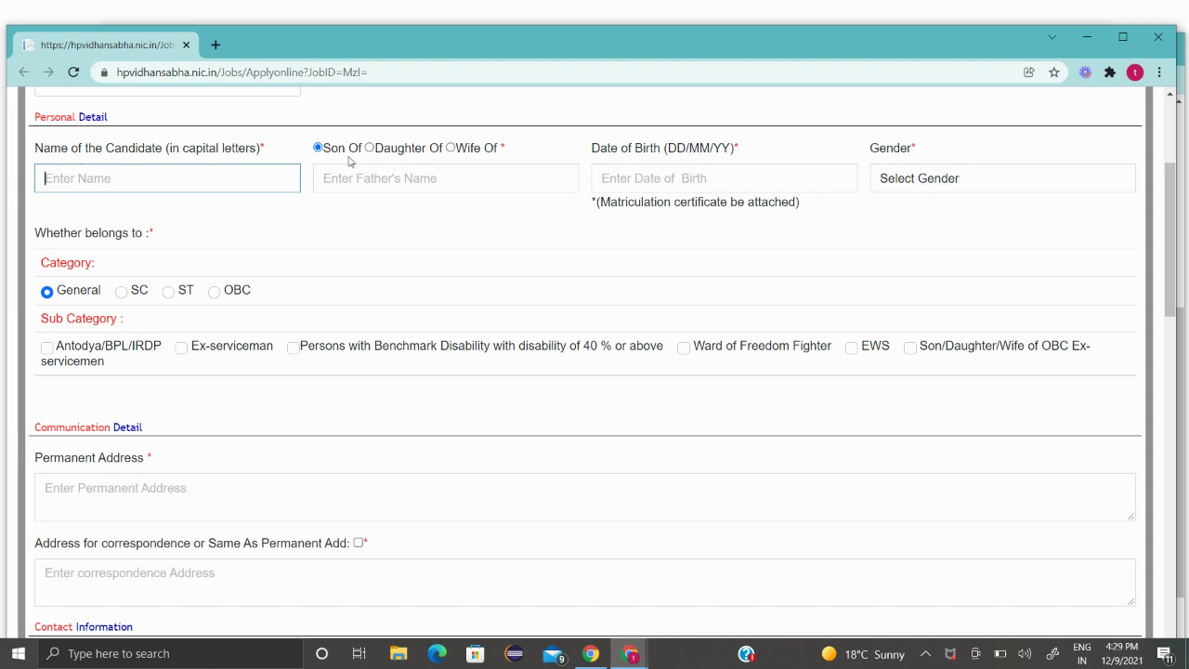
pyautogui.click(450, 184)
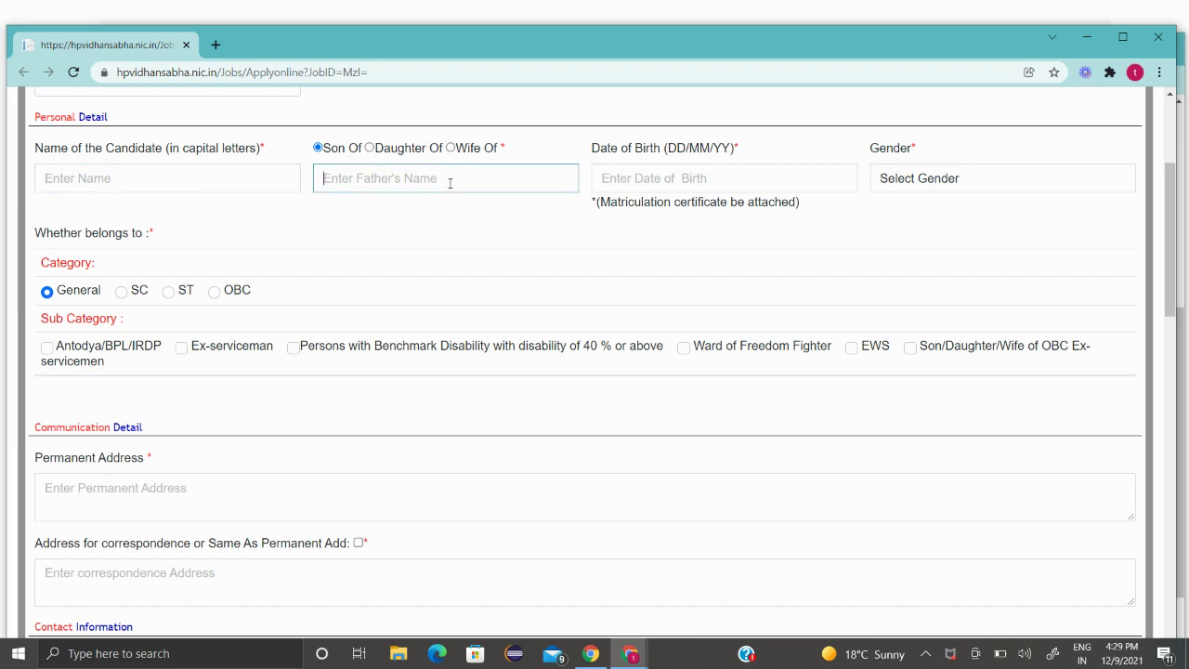
pyautogui.click(658, 172)
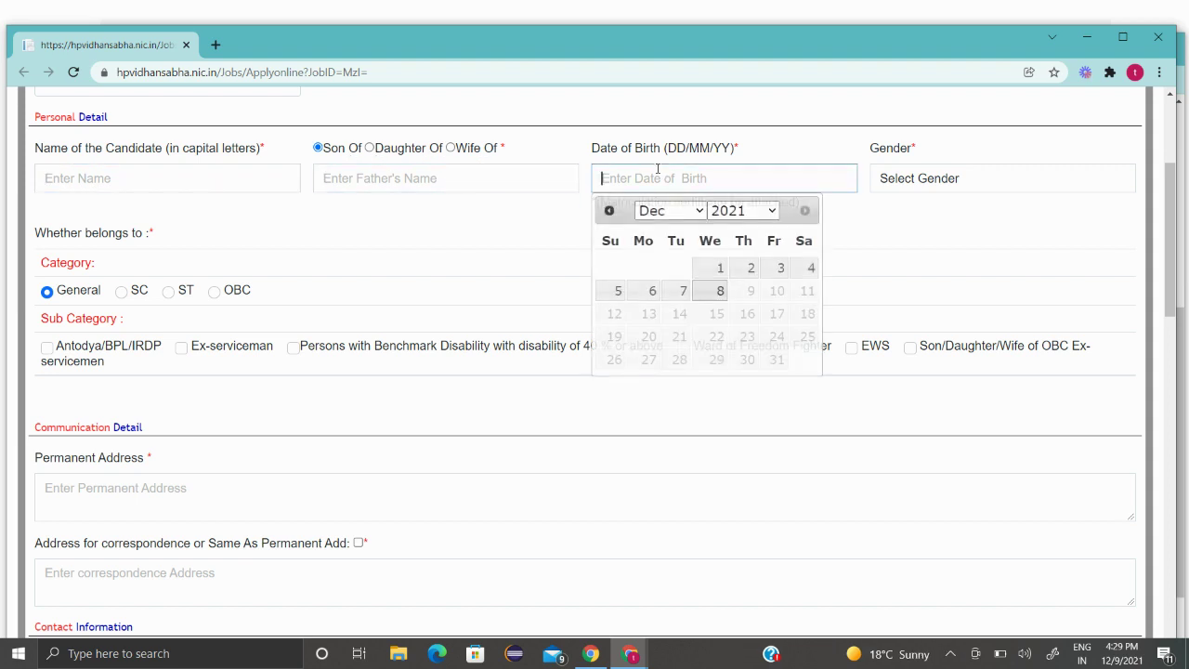
pyautogui.click(751, 267)
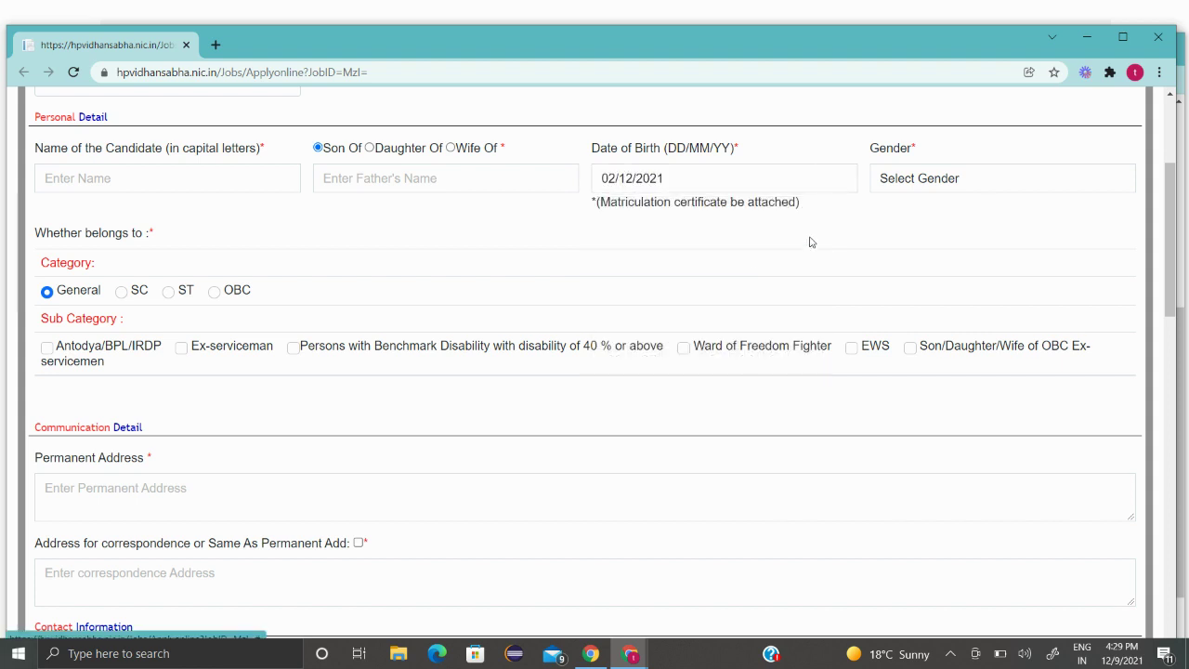
pyautogui.click(910, 177)
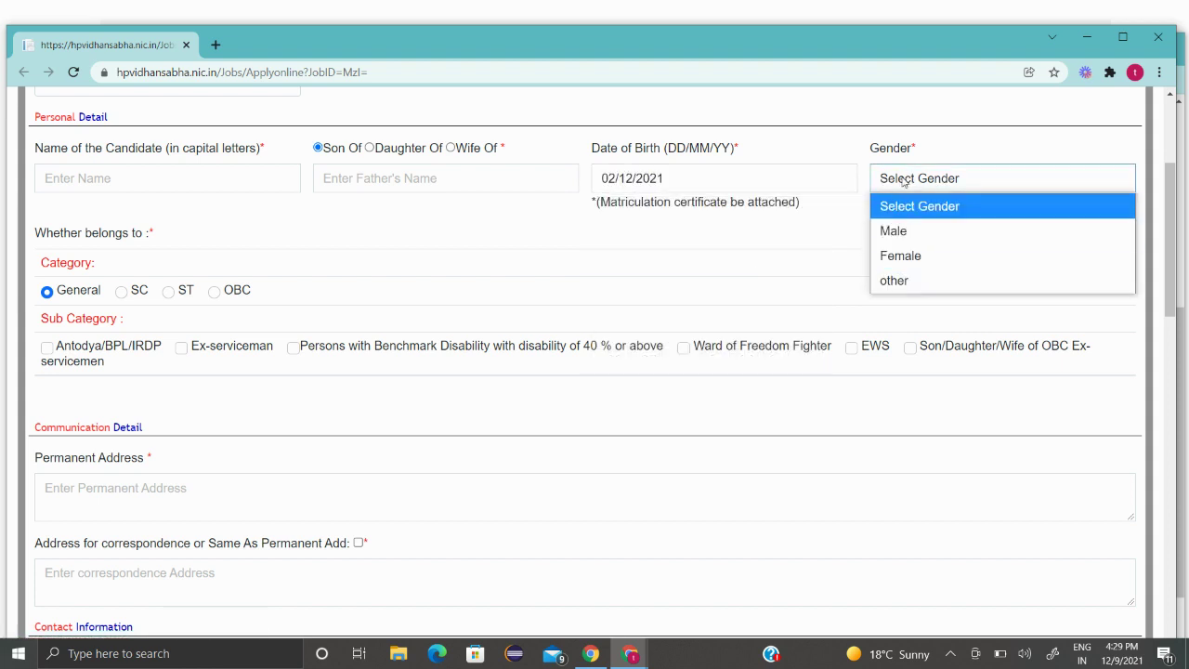
pyautogui.click(905, 181)
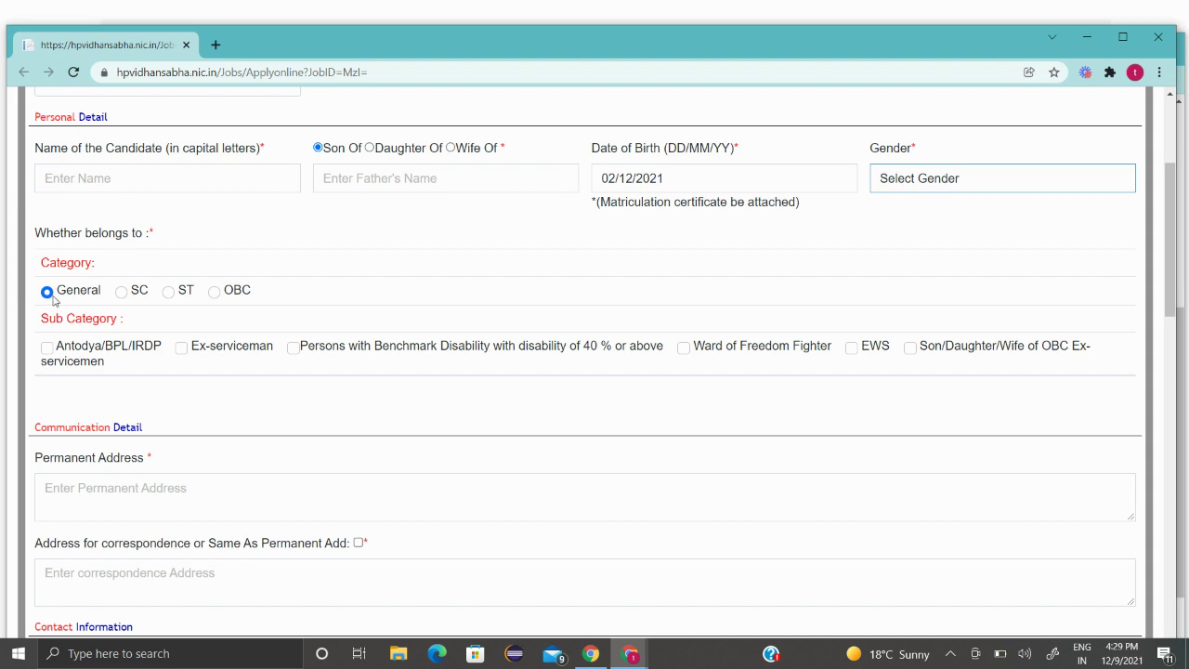
# Try SC as the candidate's category, and set the category to OBC.
pyautogui.click(120, 292)
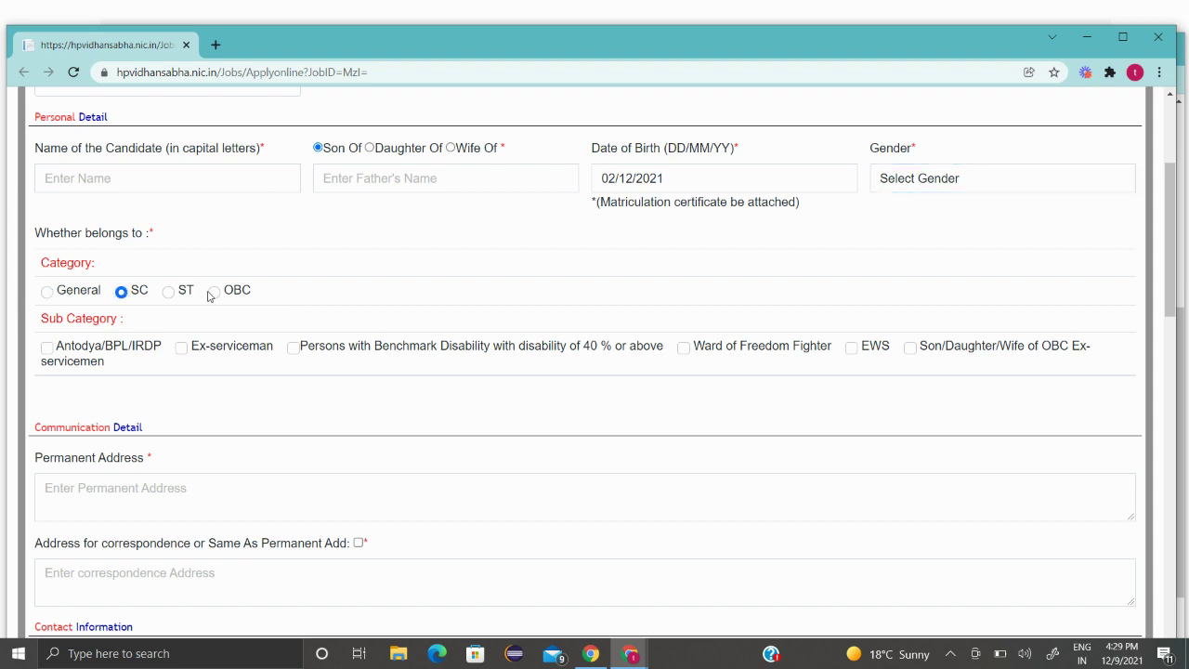
pyautogui.click(214, 292)
# Try the Ex-serviceman and Ward of Freedom Fighter sub categories, clearing both again.
pyautogui.click(182, 349)
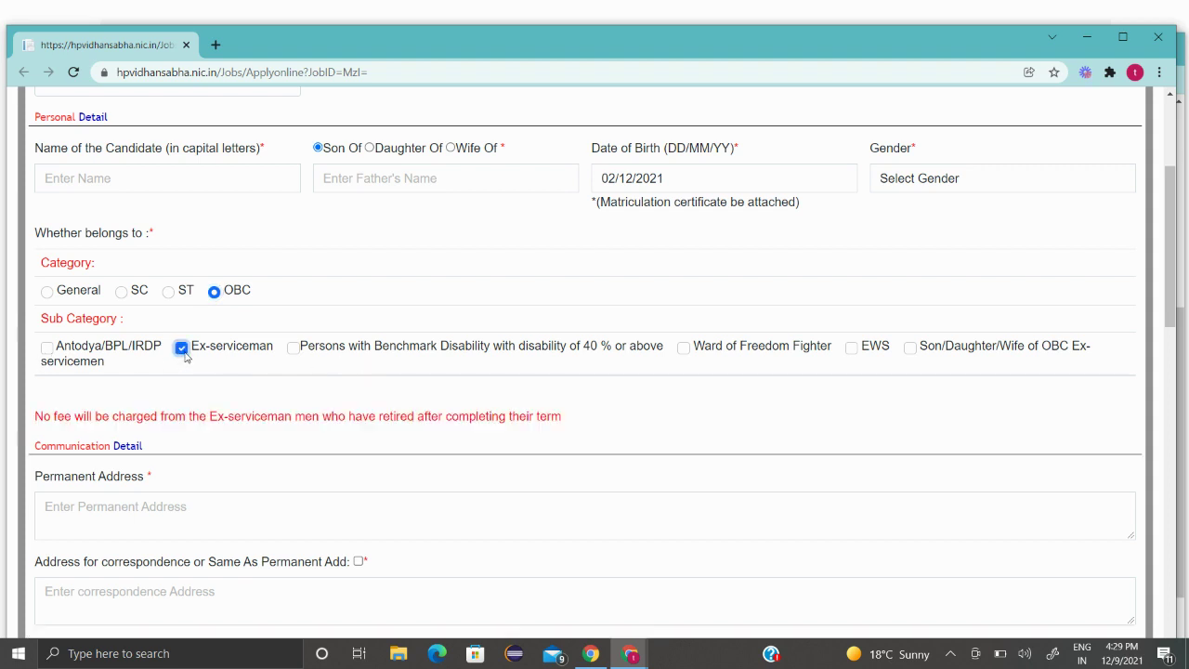
pyautogui.click(684, 348)
pyautogui.click(684, 348)
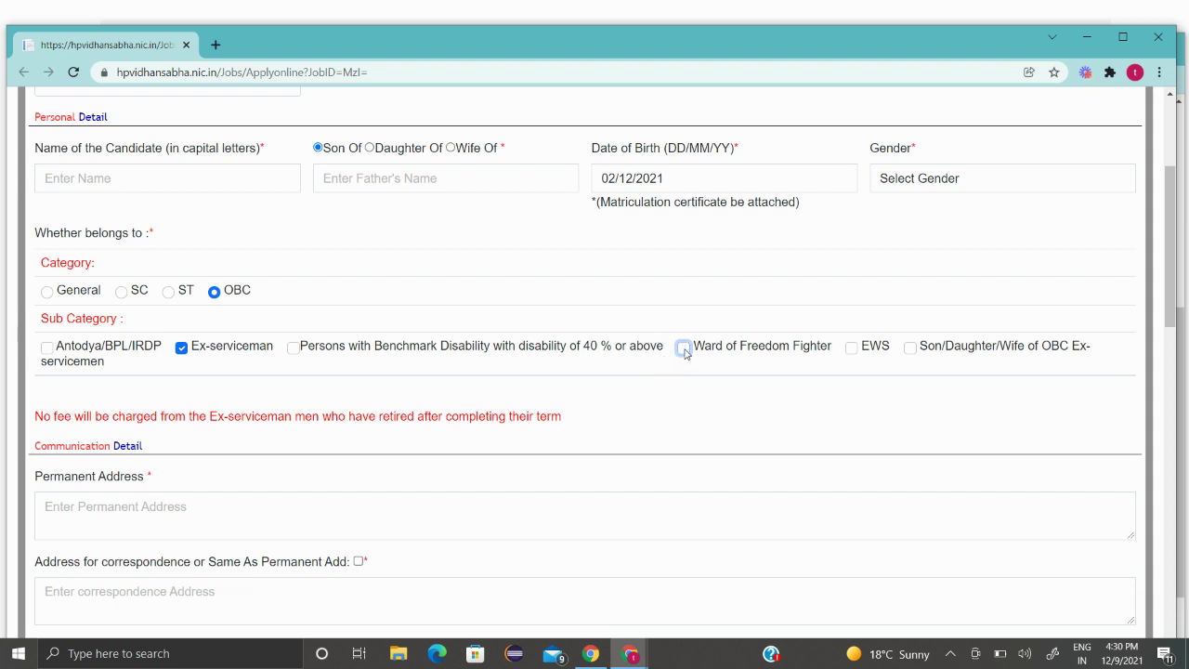
pyautogui.click(183, 349)
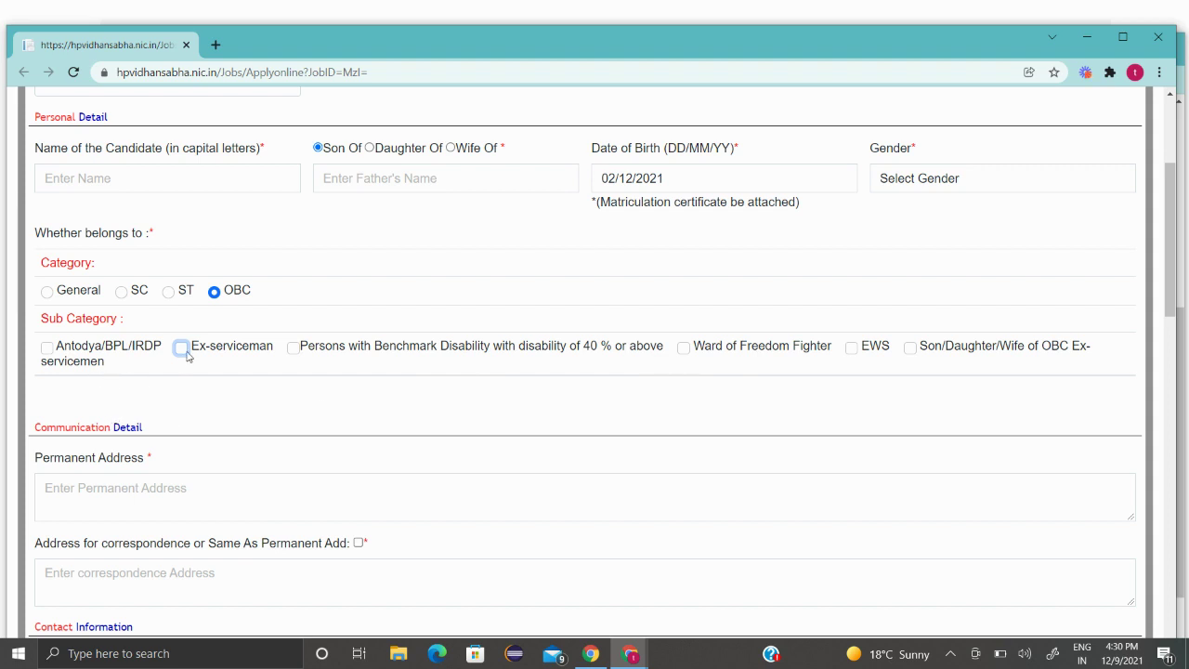
pyautogui.click(188, 351)
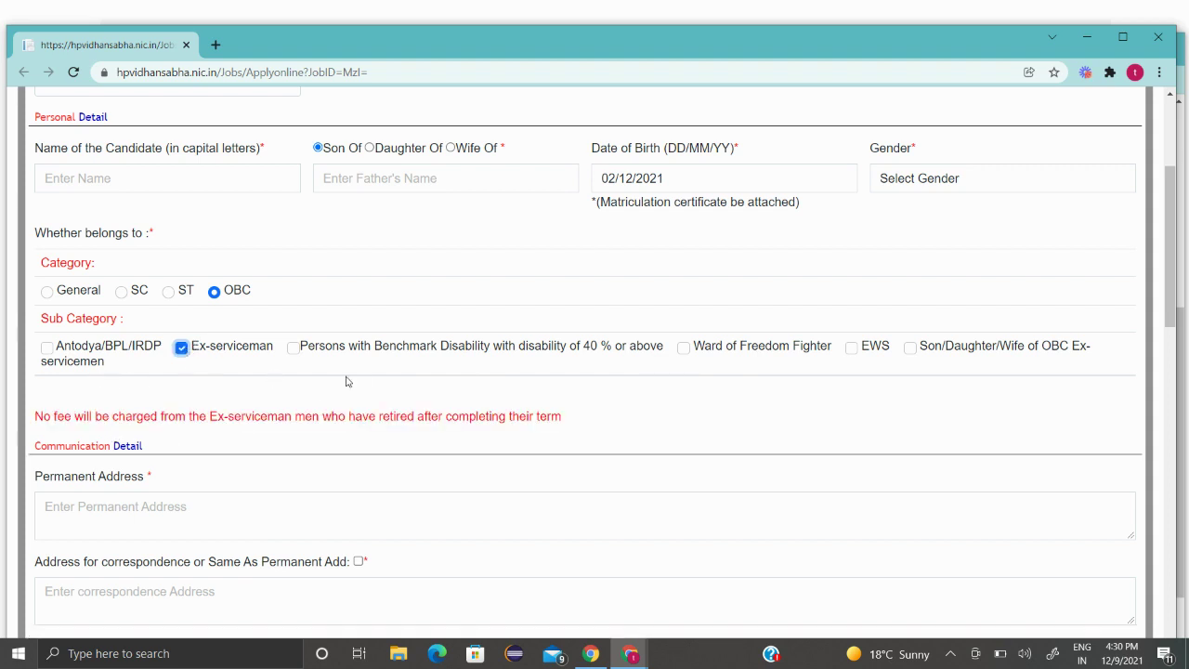
pyautogui.click(182, 351)
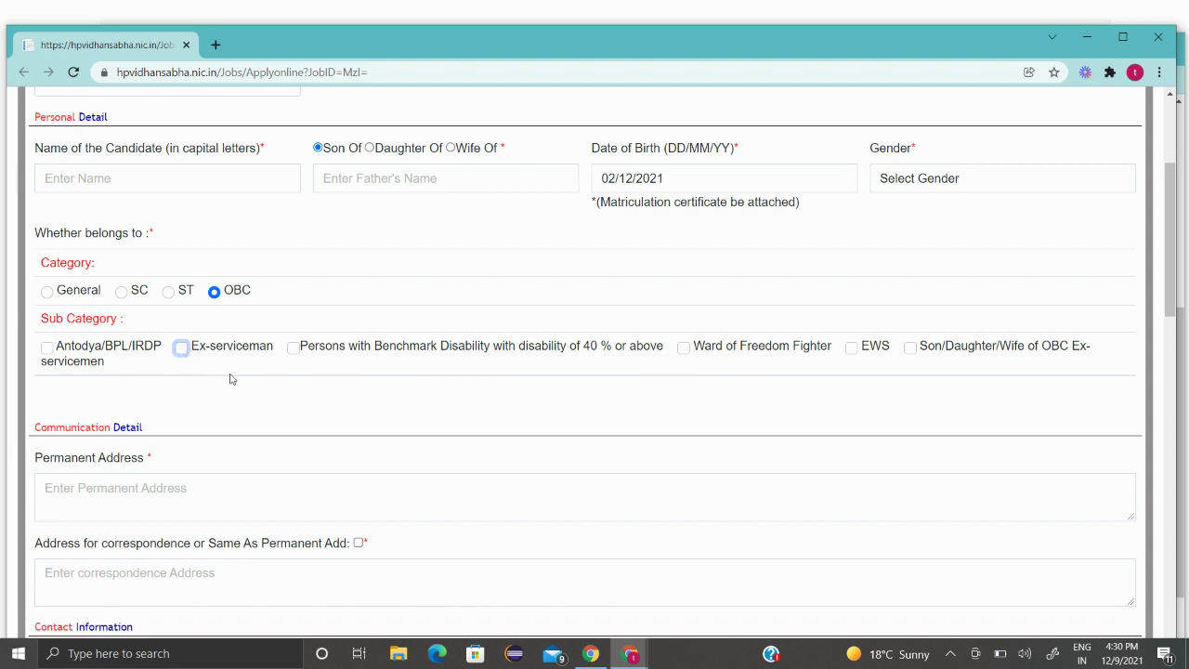
# Go through the permanent and correspondence address fields, trying the Same As Permanent Add option and clearing it.
pyautogui.scroll(-1, 231, 377)
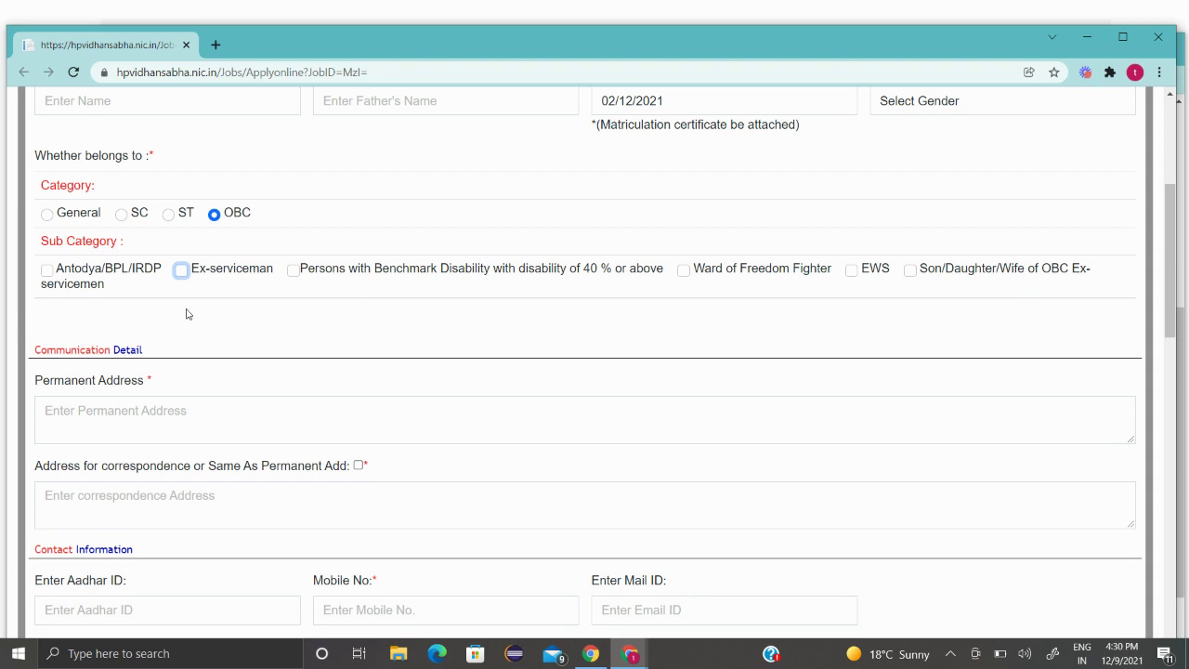
pyautogui.scroll(-2, 142, 348)
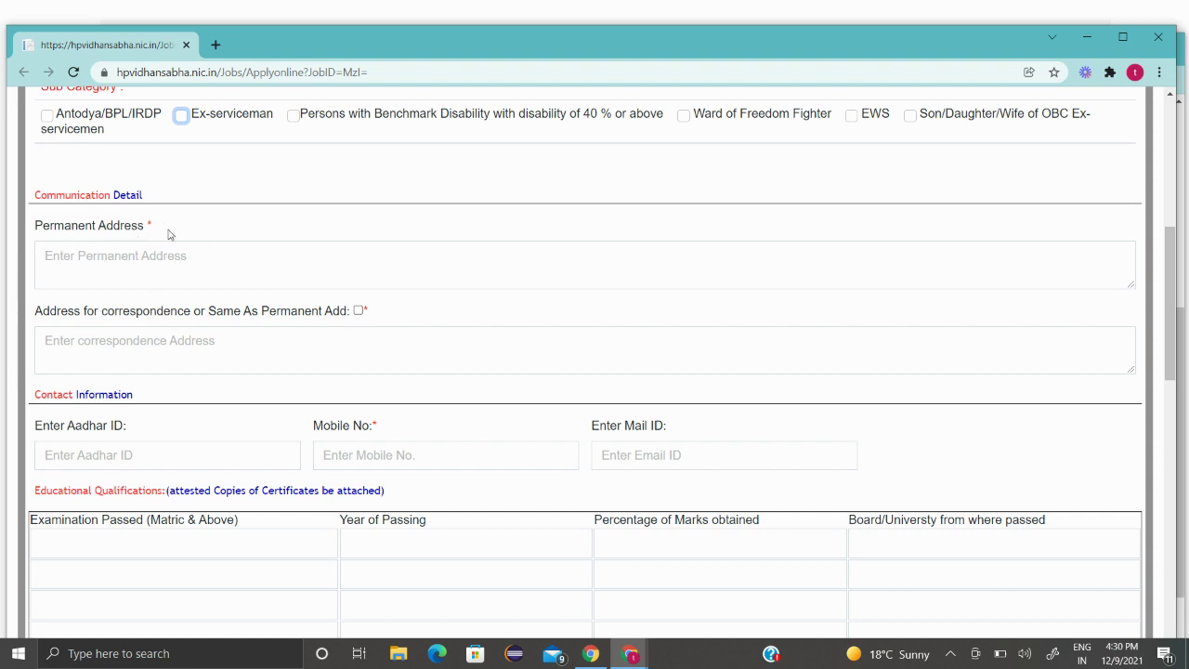
pyautogui.click(101, 271)
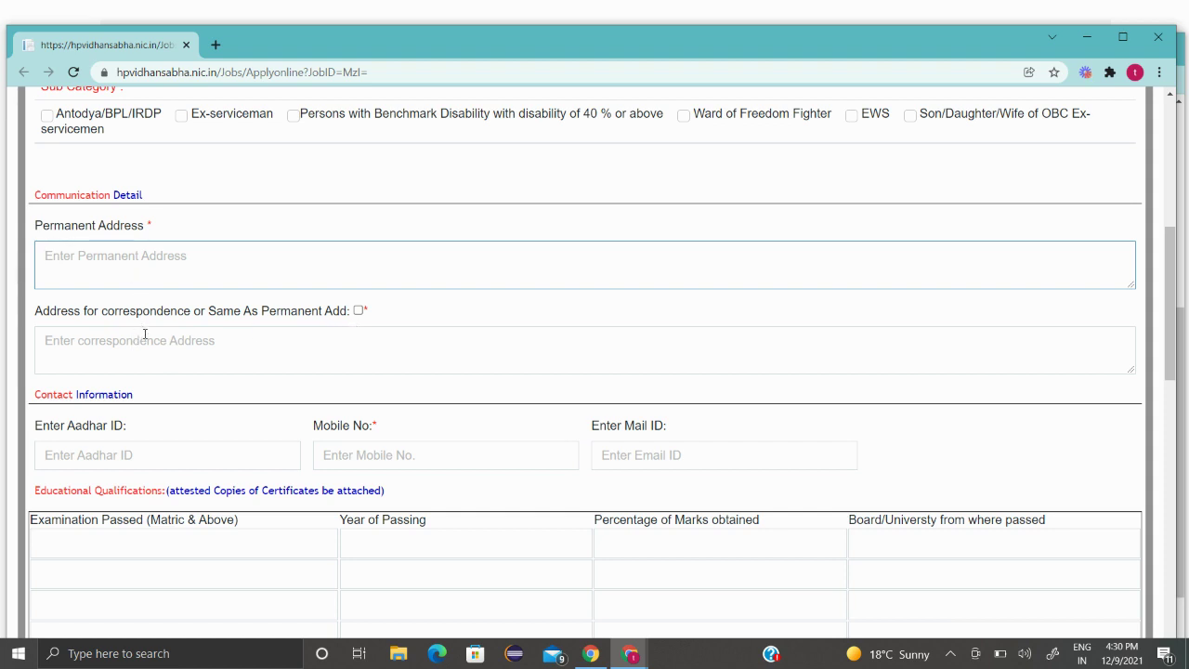
pyautogui.click(358, 310)
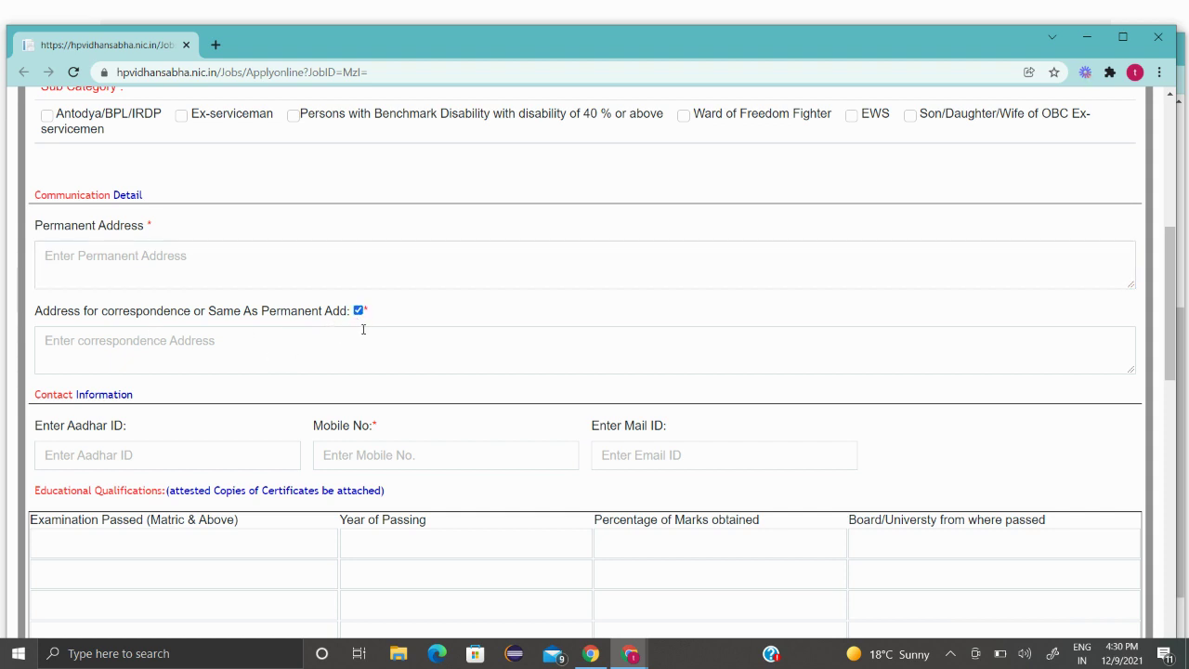
pyautogui.click(359, 311)
pyautogui.click(72, 343)
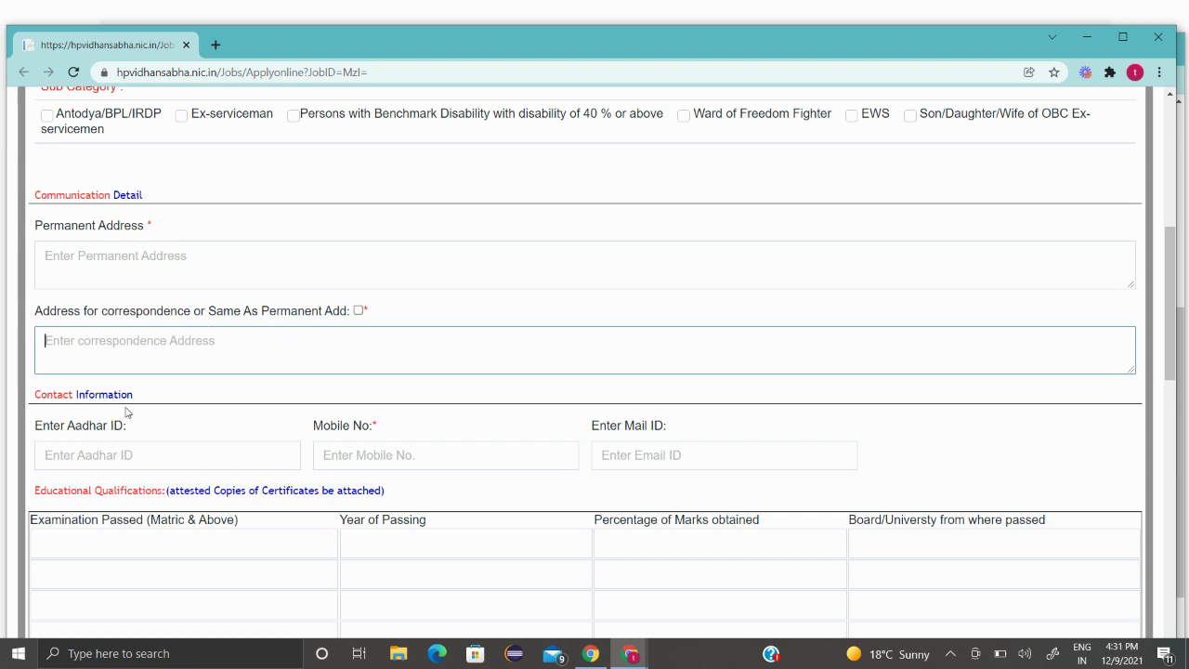
# Go through the Aadhar ID, mobile number and email fields under Contact Information.
pyautogui.scroll(-2, 112, 384)
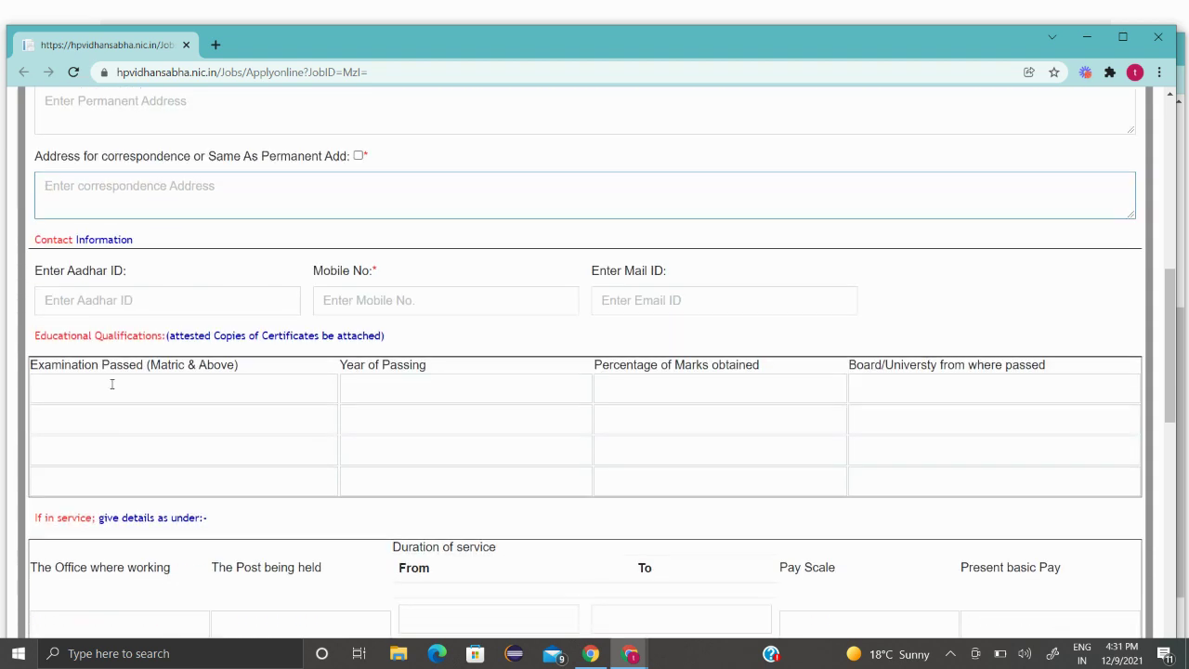
pyautogui.click(91, 302)
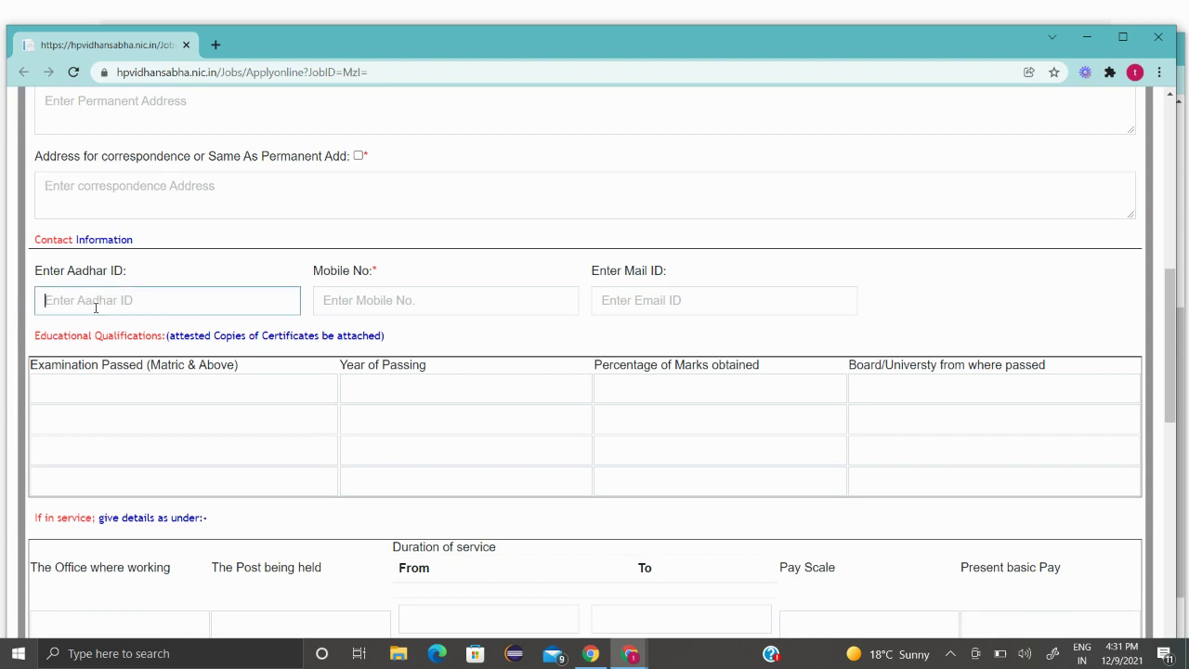
pyautogui.click(379, 299)
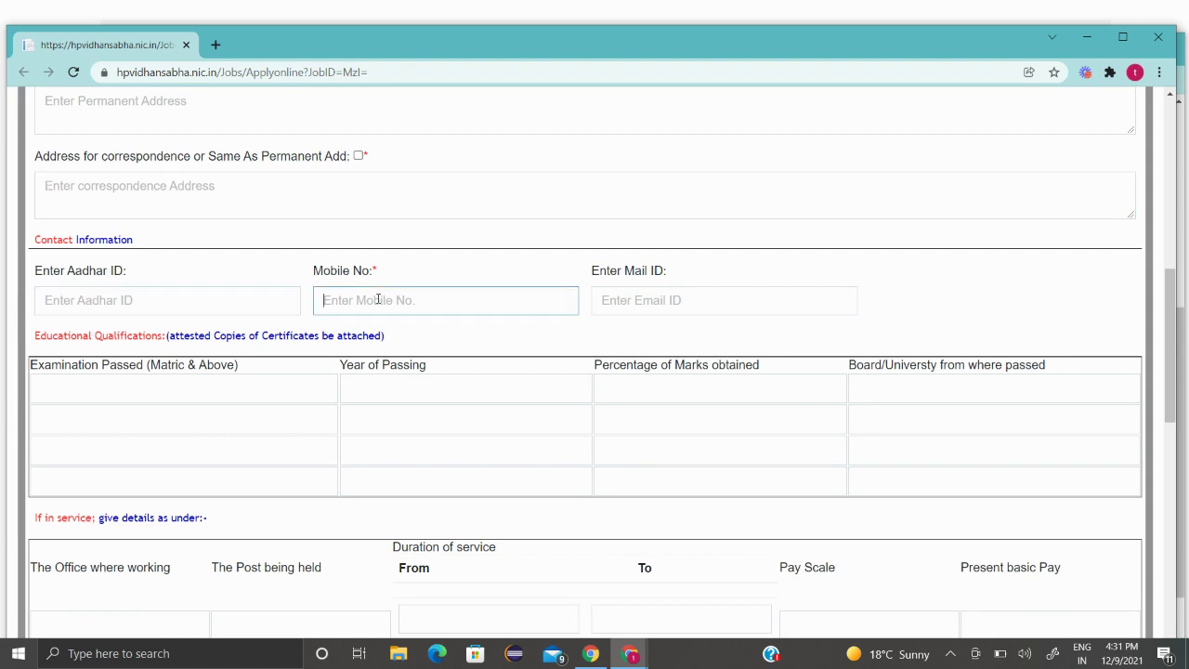
pyautogui.click(653, 299)
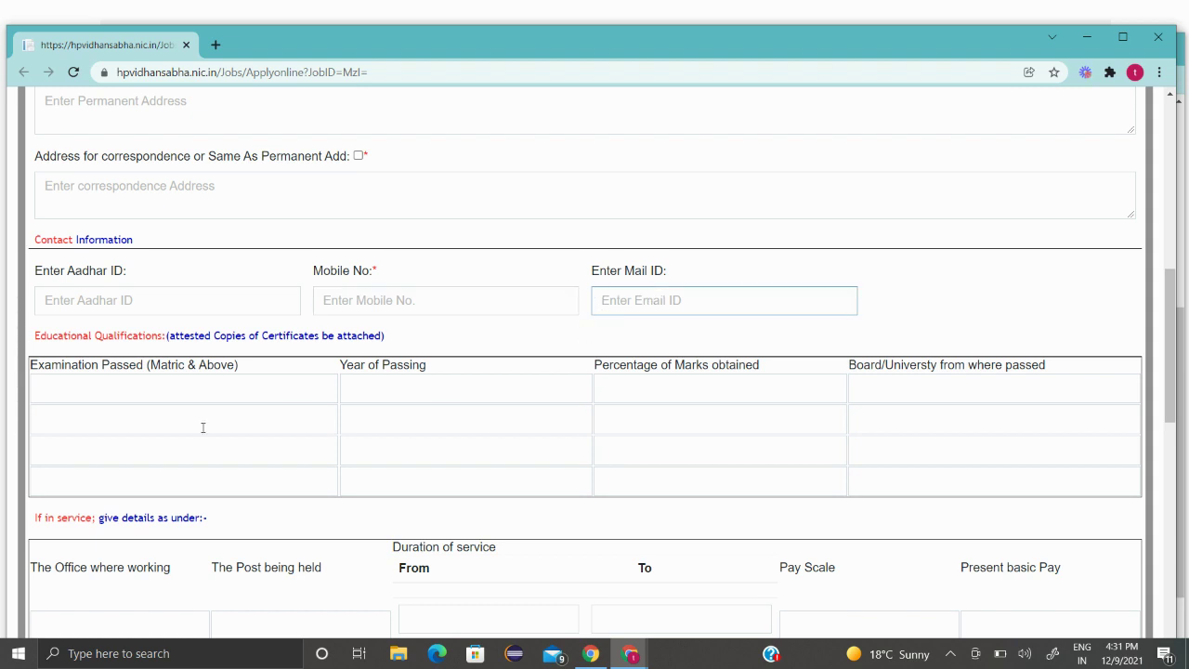
# Go through the first Educational Qualifications row: examination passed, year of passing, percentage of marks and board or university.
pyautogui.scroll(-1, 167, 386)
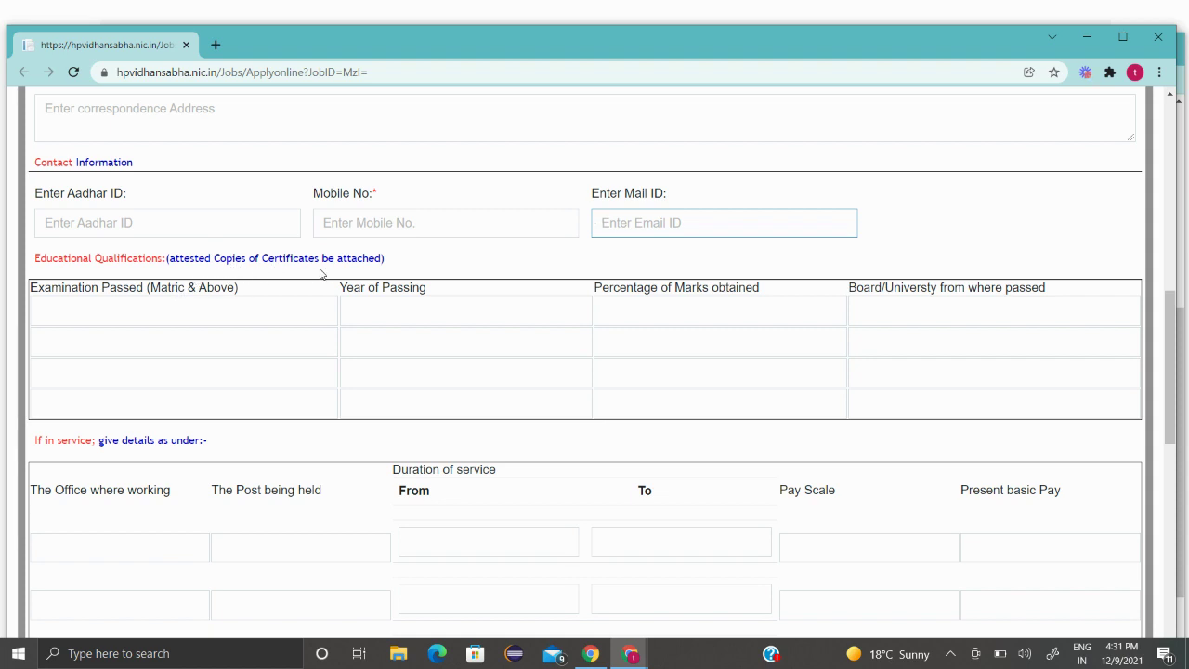
pyautogui.click(143, 306)
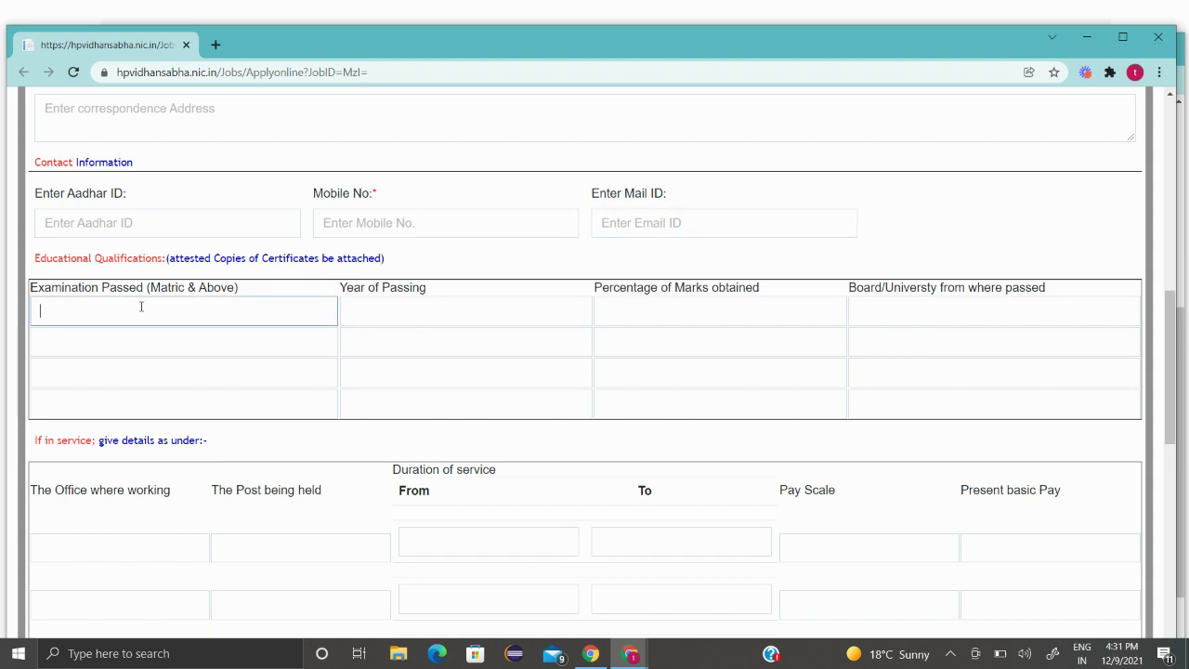
pyautogui.click(397, 302)
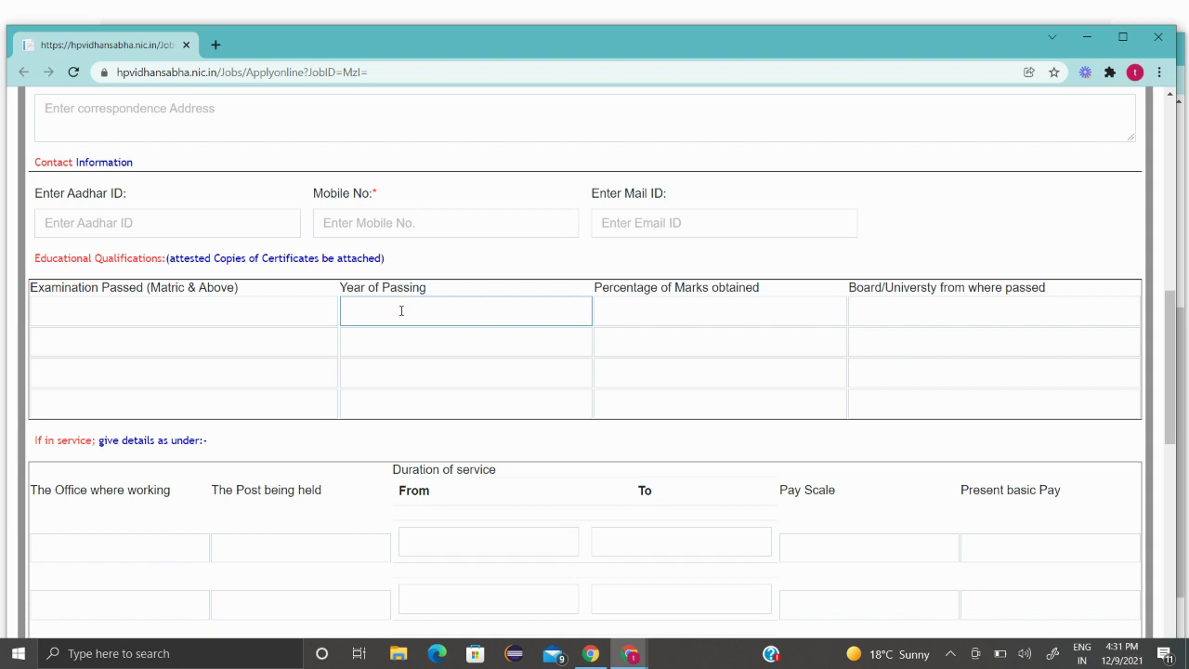
pyautogui.click(680, 303)
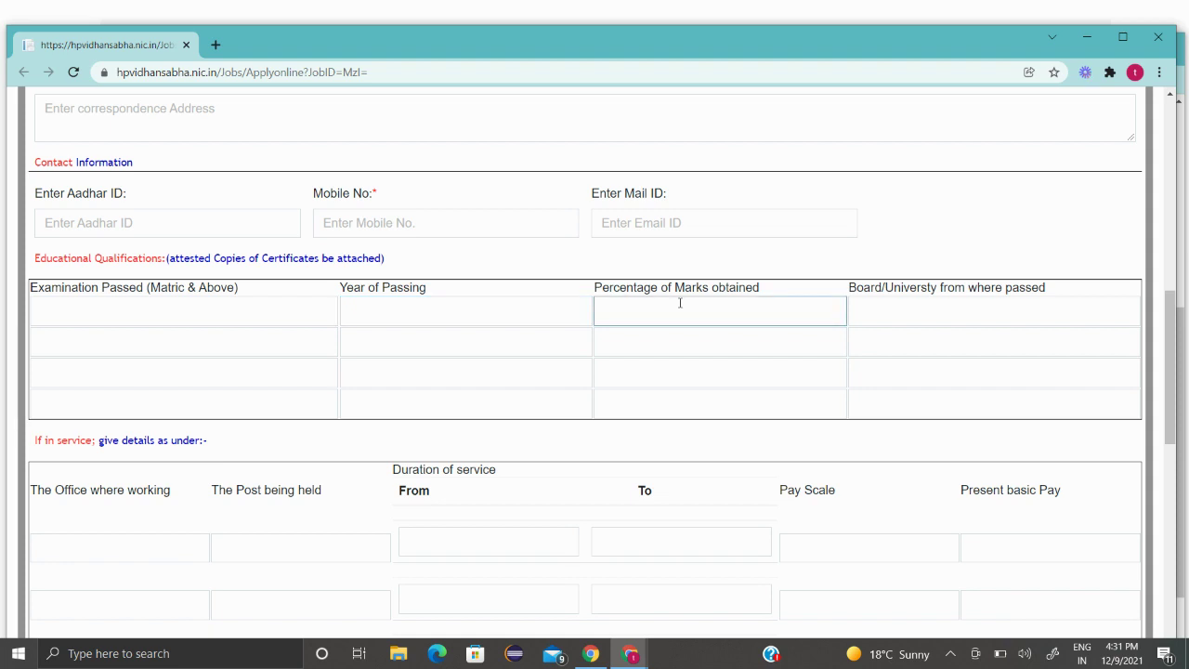
pyautogui.click(918, 314)
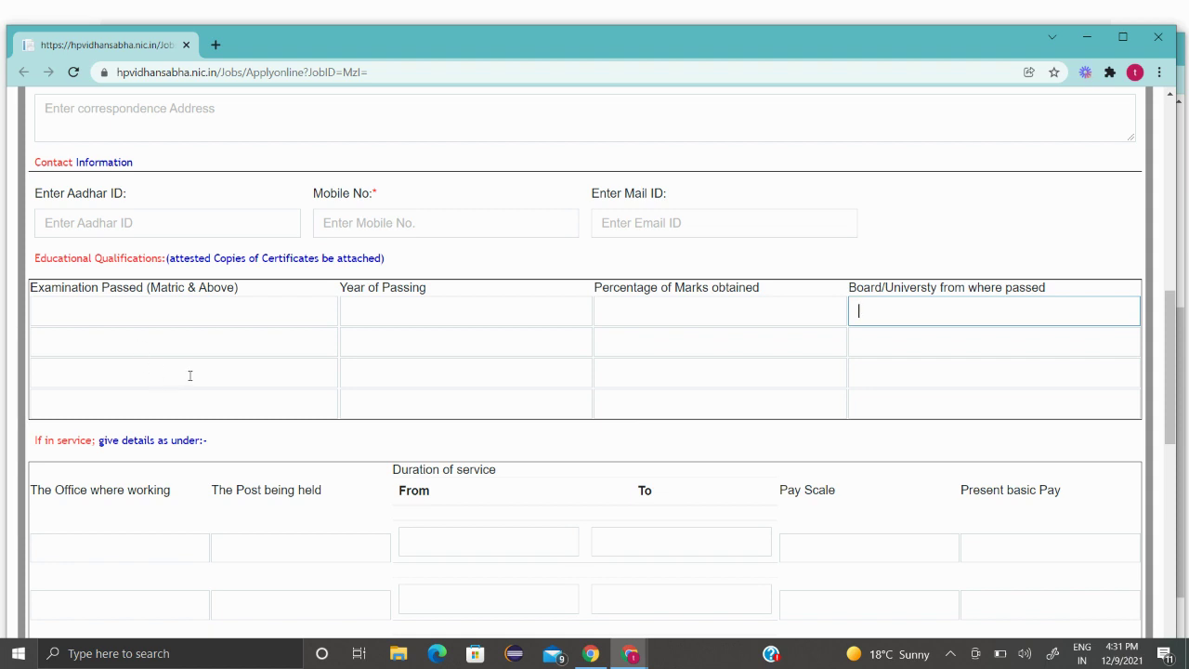
# Go through the first in-service row: office, post held, service duration from and to, pay scale and present basic pay.
pyautogui.scroll(-1, 190, 375)
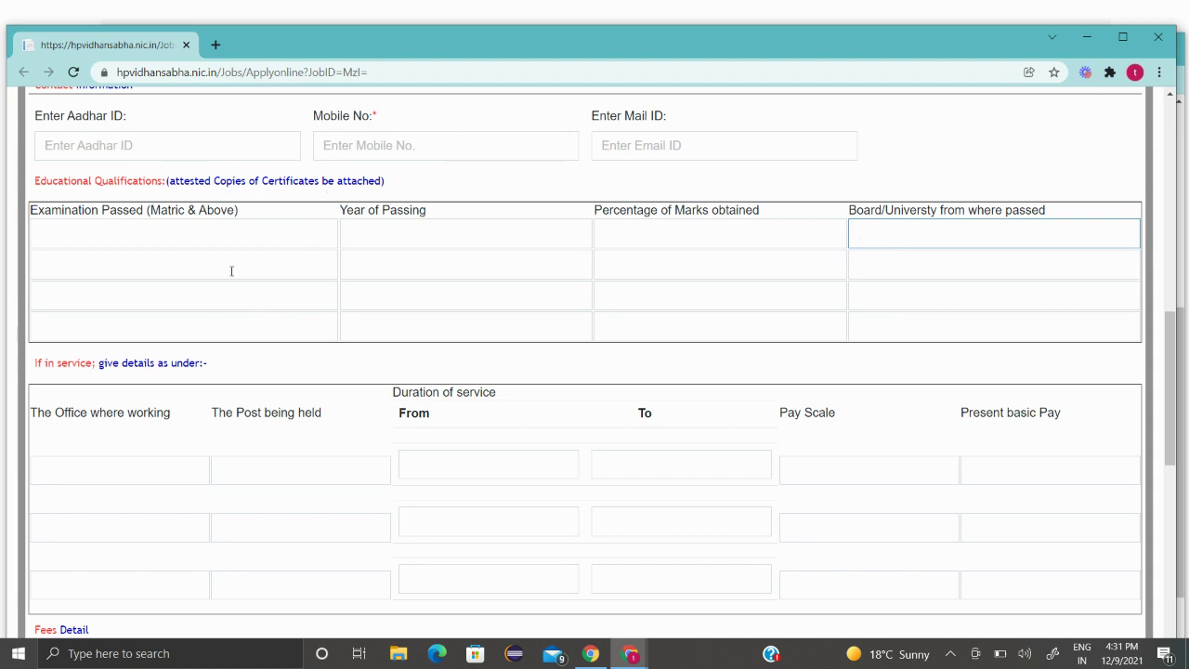
pyautogui.scroll(-1, 153, 427)
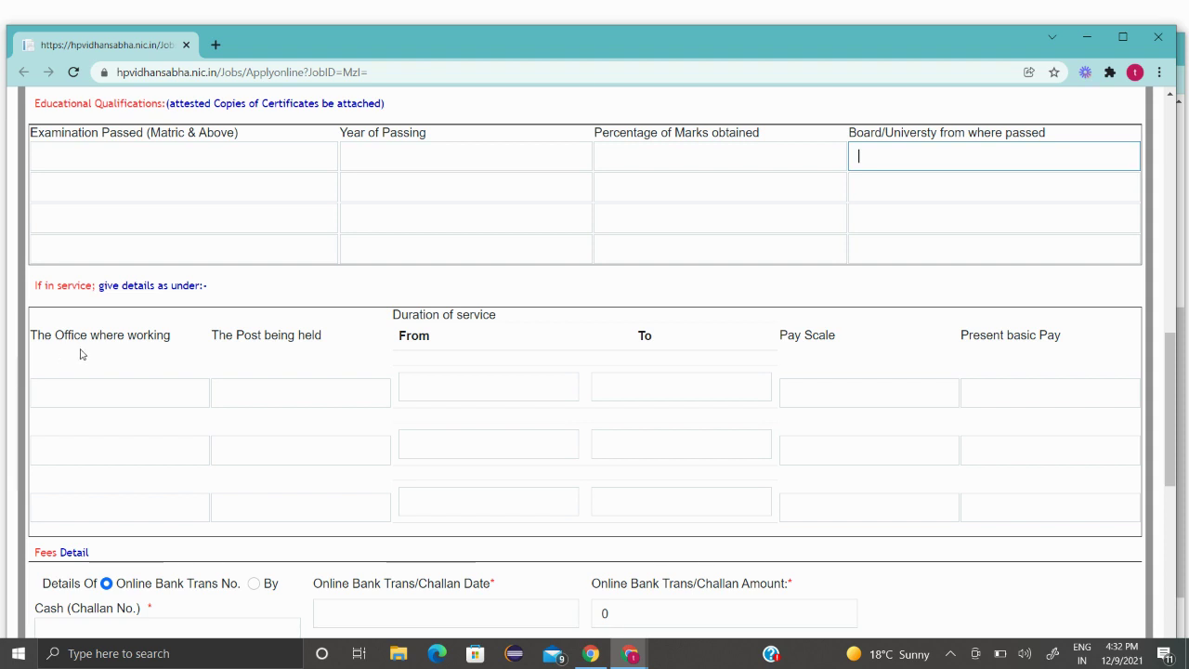
pyautogui.click(91, 395)
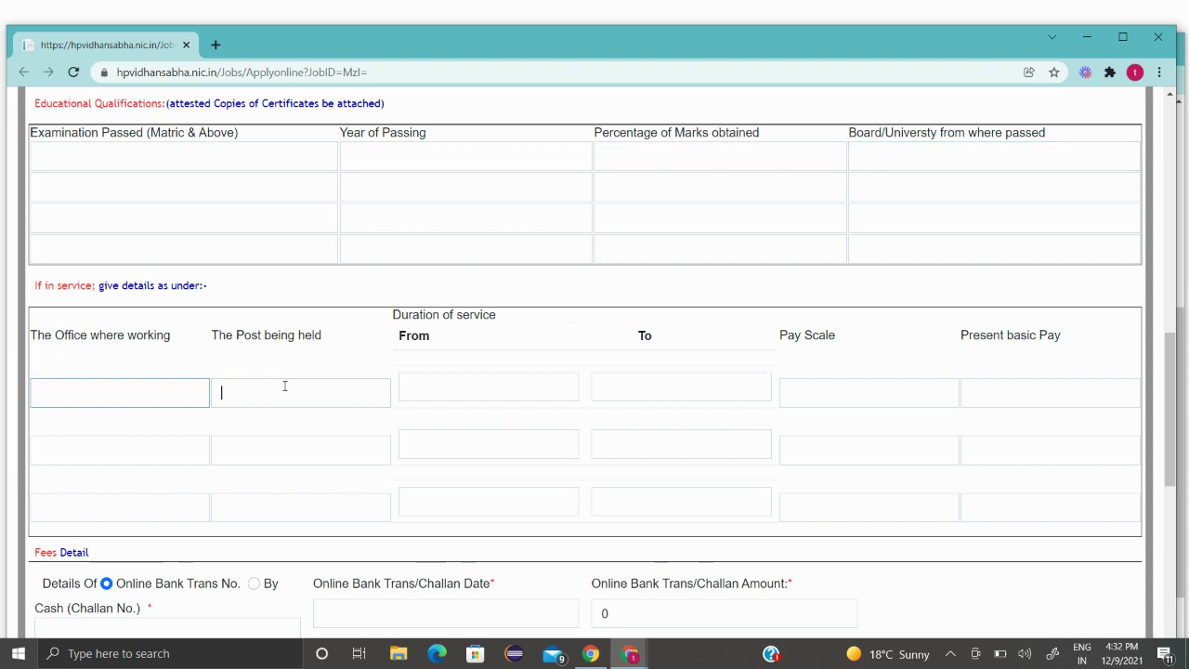
pyautogui.click(460, 379)
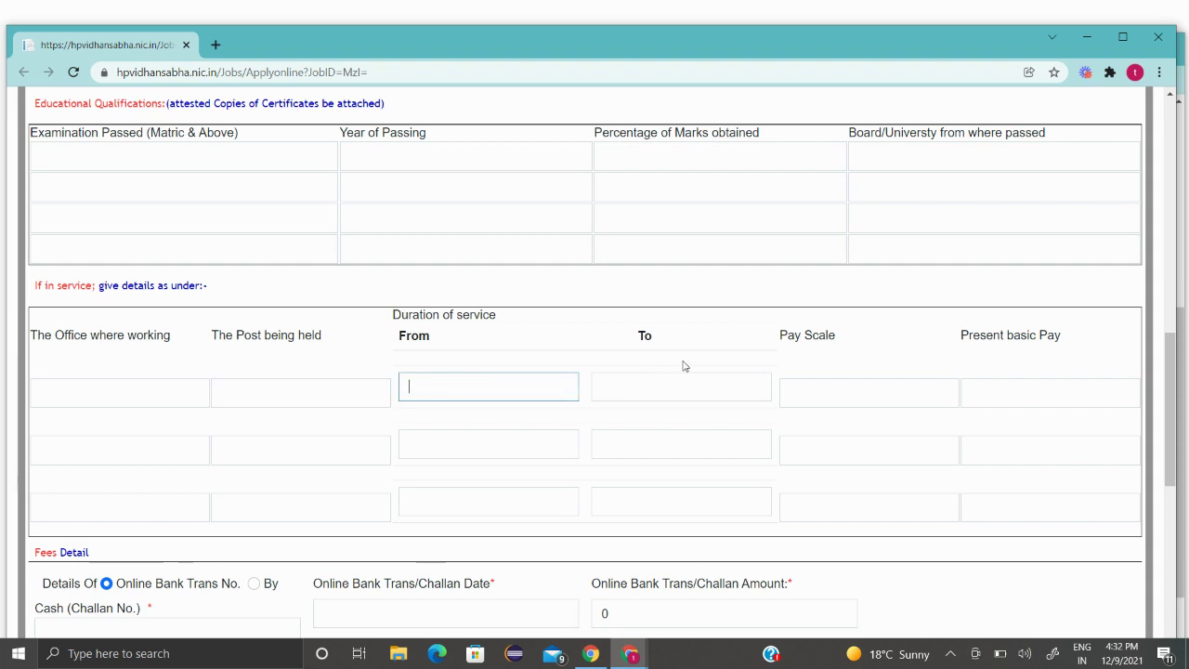
pyautogui.click(668, 386)
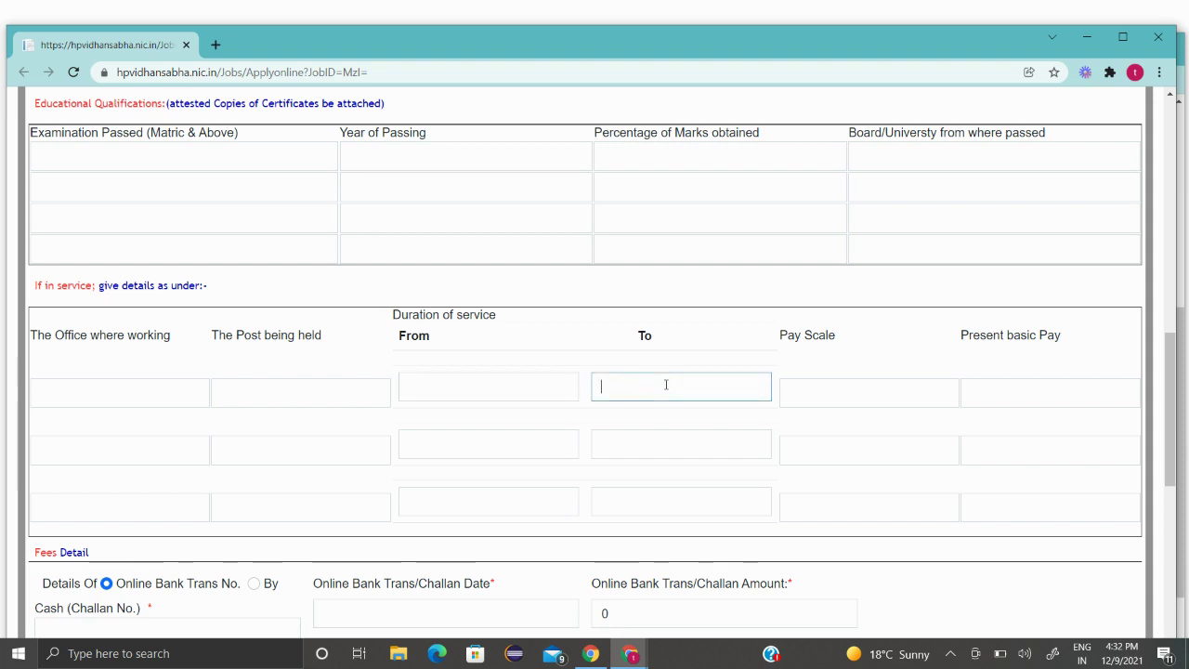
pyautogui.click(864, 391)
pyautogui.click(1011, 390)
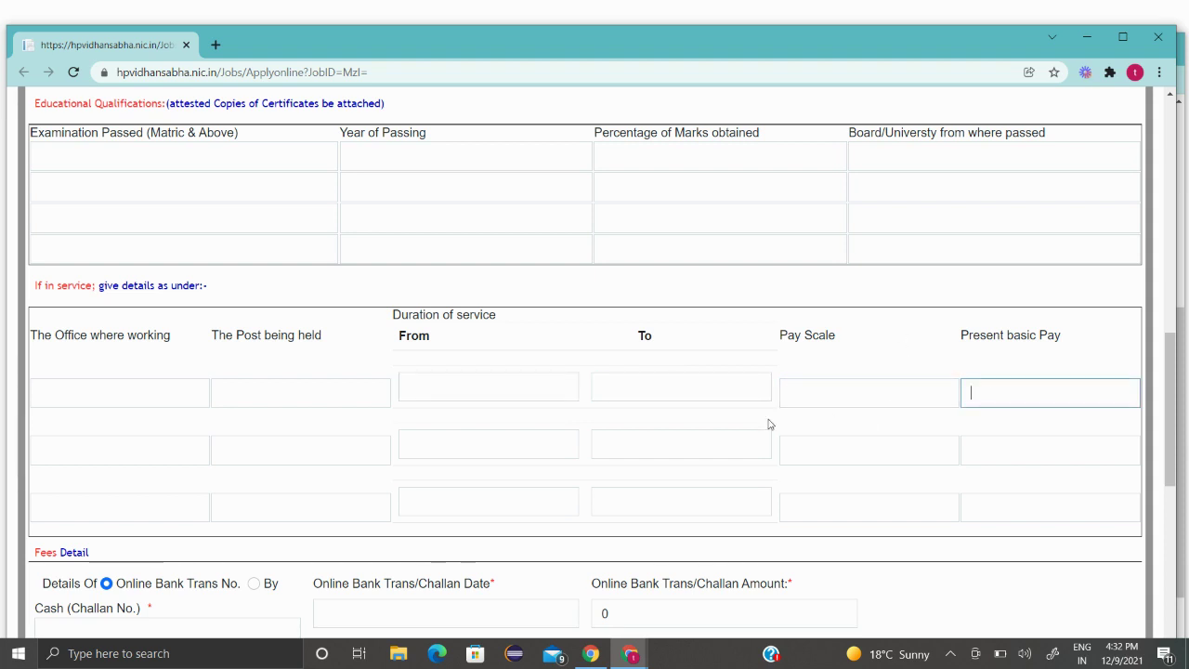
# Go through the Fees Detail payment options, trying By Cash, returning to Online Bank Trans No. and entering the transaction number field.
pyautogui.scroll(-2, 353, 437)
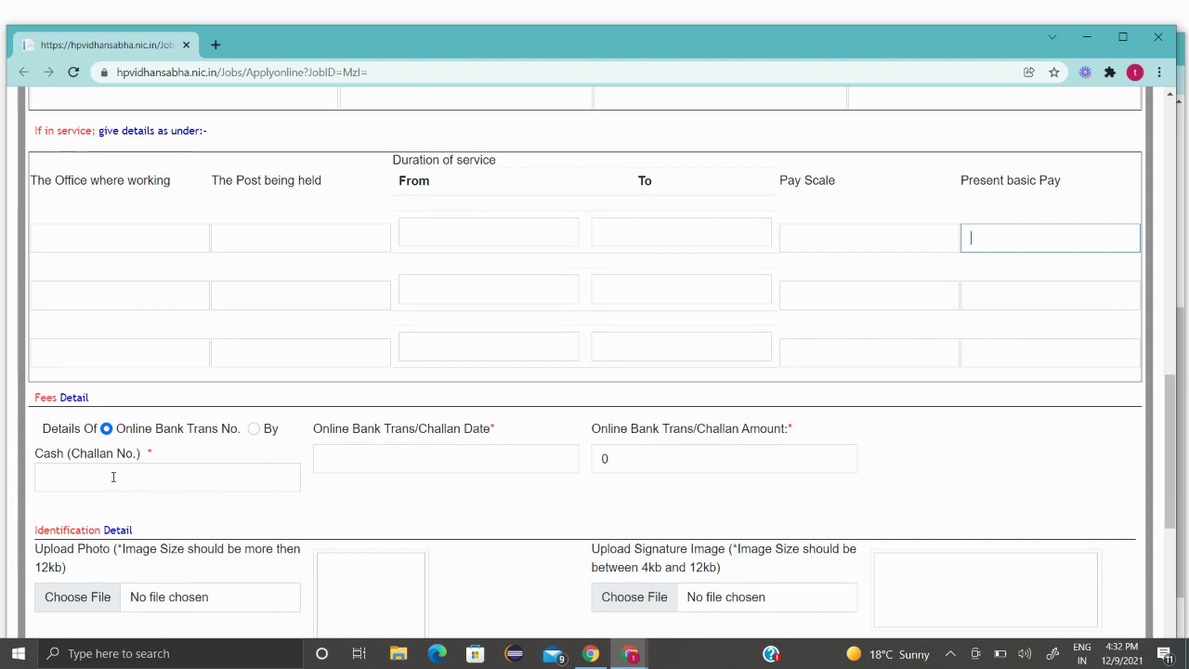
pyautogui.scroll(-1, 197, 442)
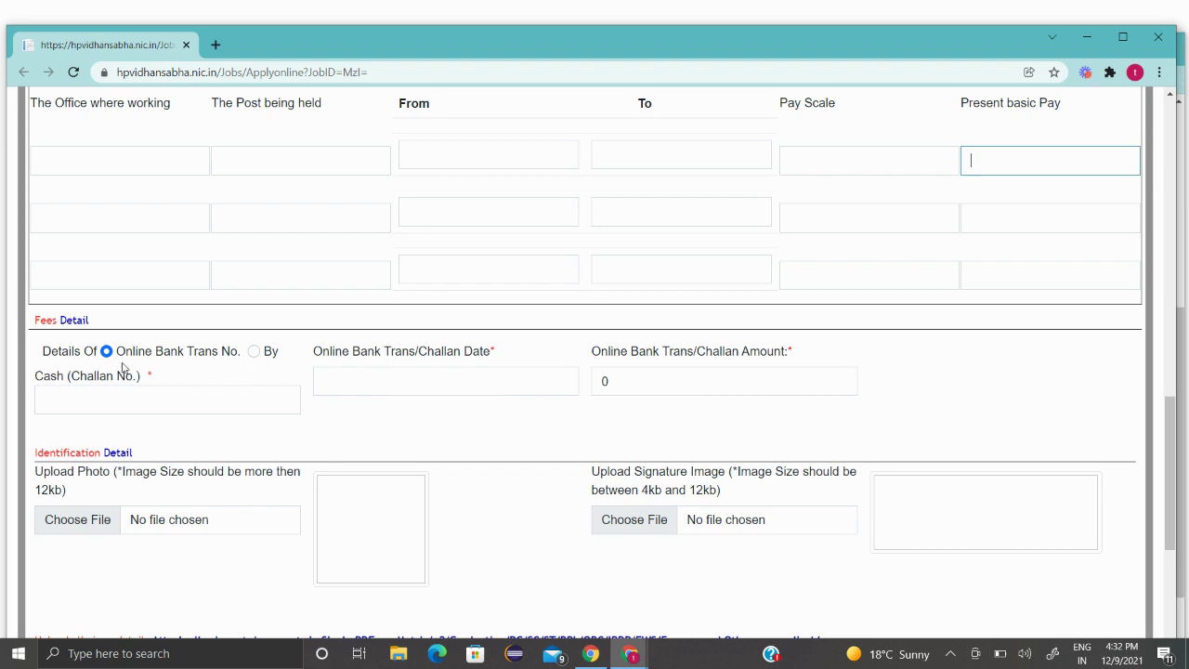
pyautogui.click(252, 353)
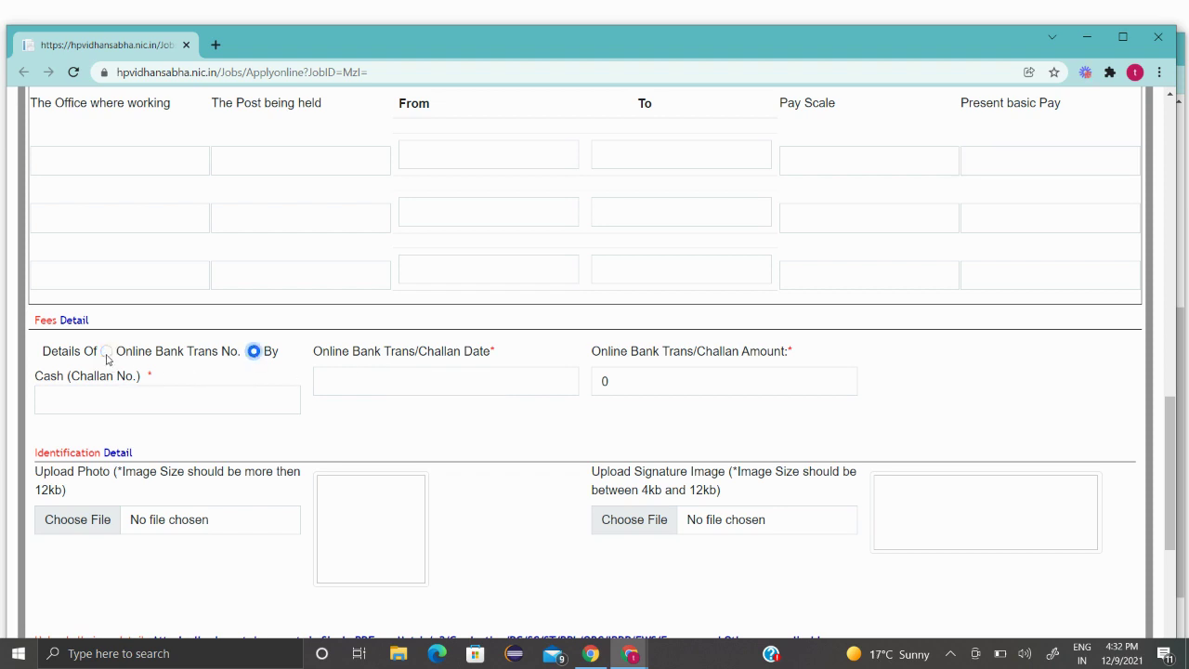
pyautogui.click(107, 353)
pyautogui.click(129, 401)
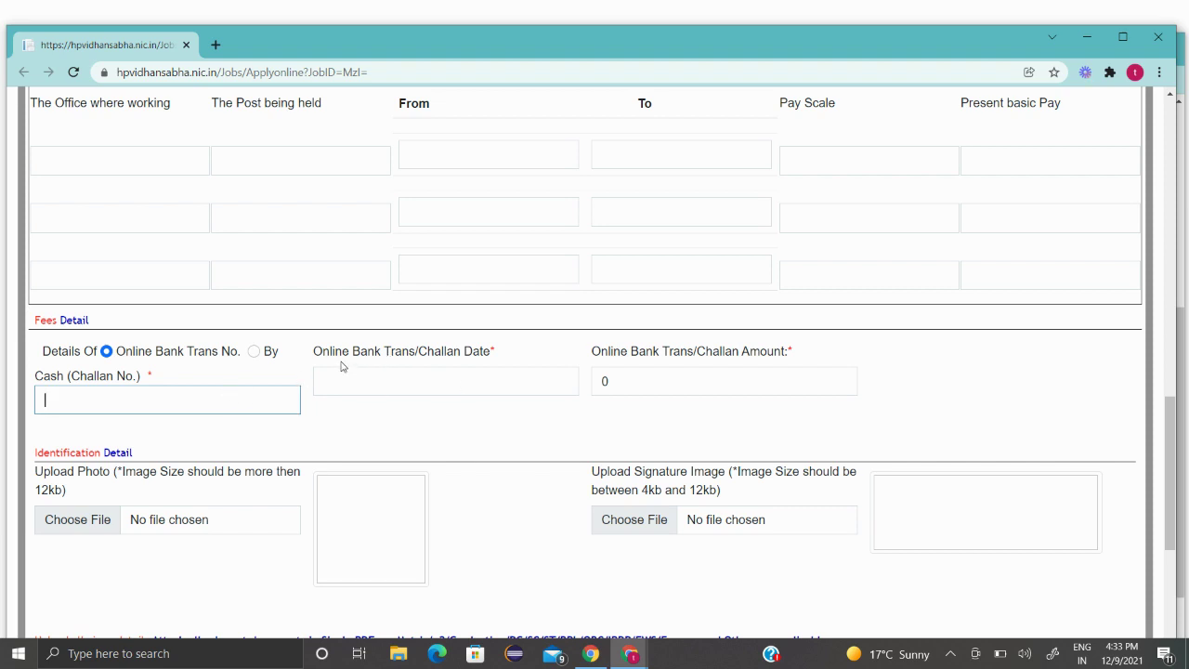
# Set the Online Bank Trans/Challan Date to 10/12/2021 and go to the Online Bank Trans/Challan Amount field.
pyautogui.click(458, 374)
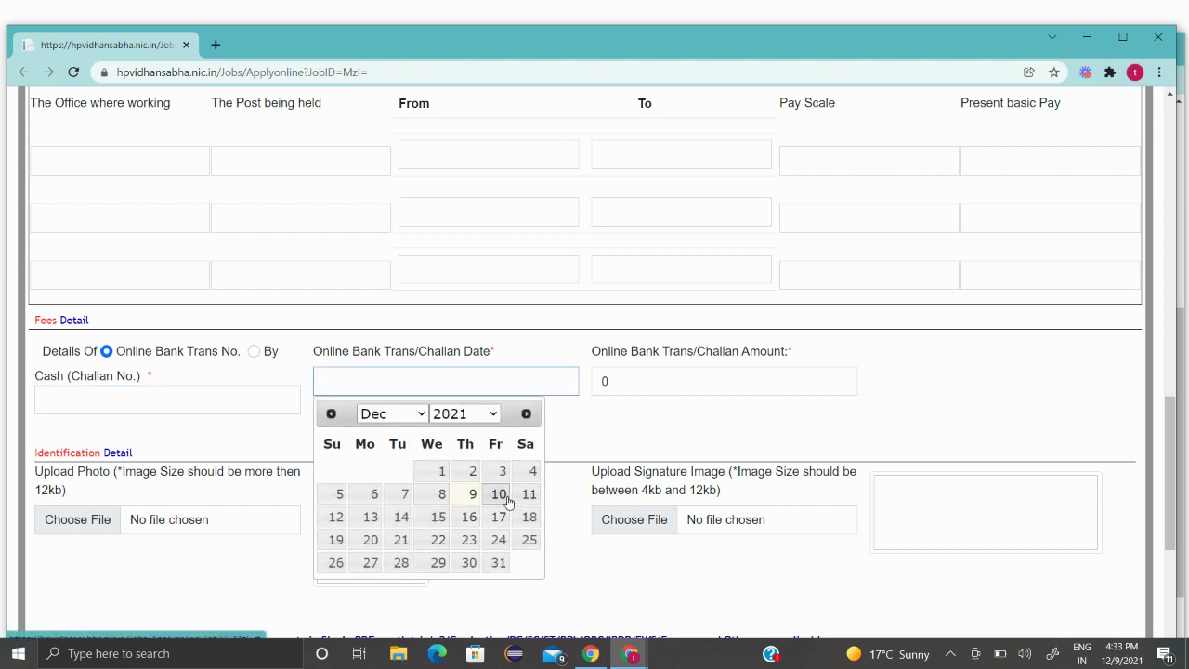
pyautogui.click(499, 495)
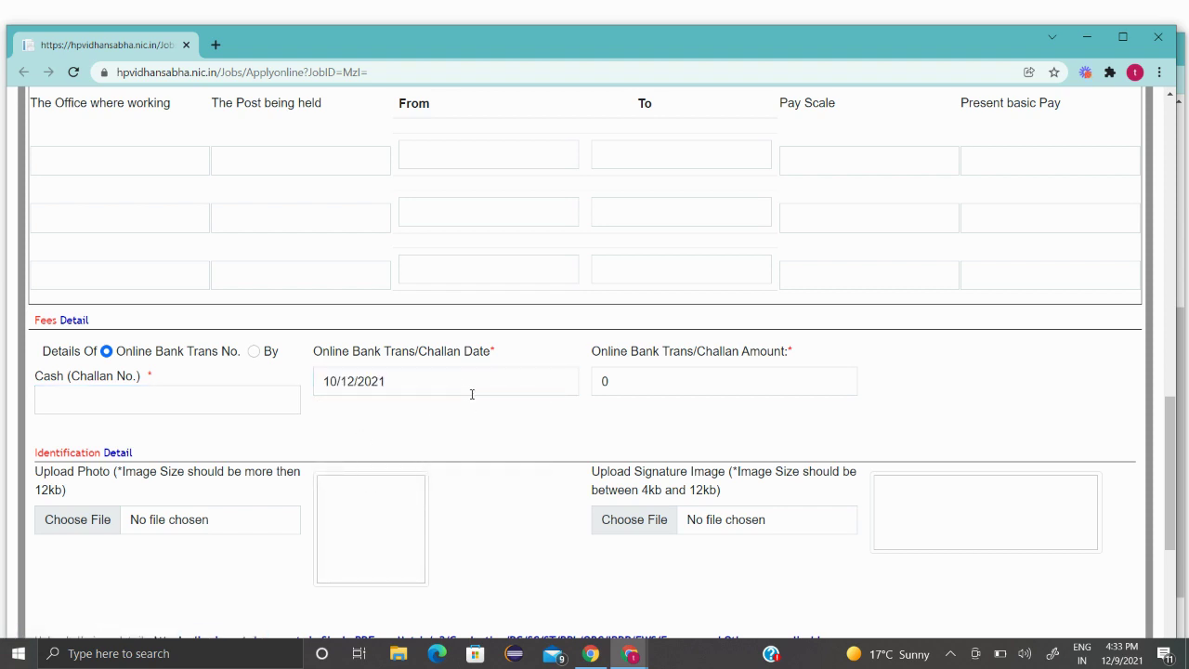
pyautogui.click(676, 378)
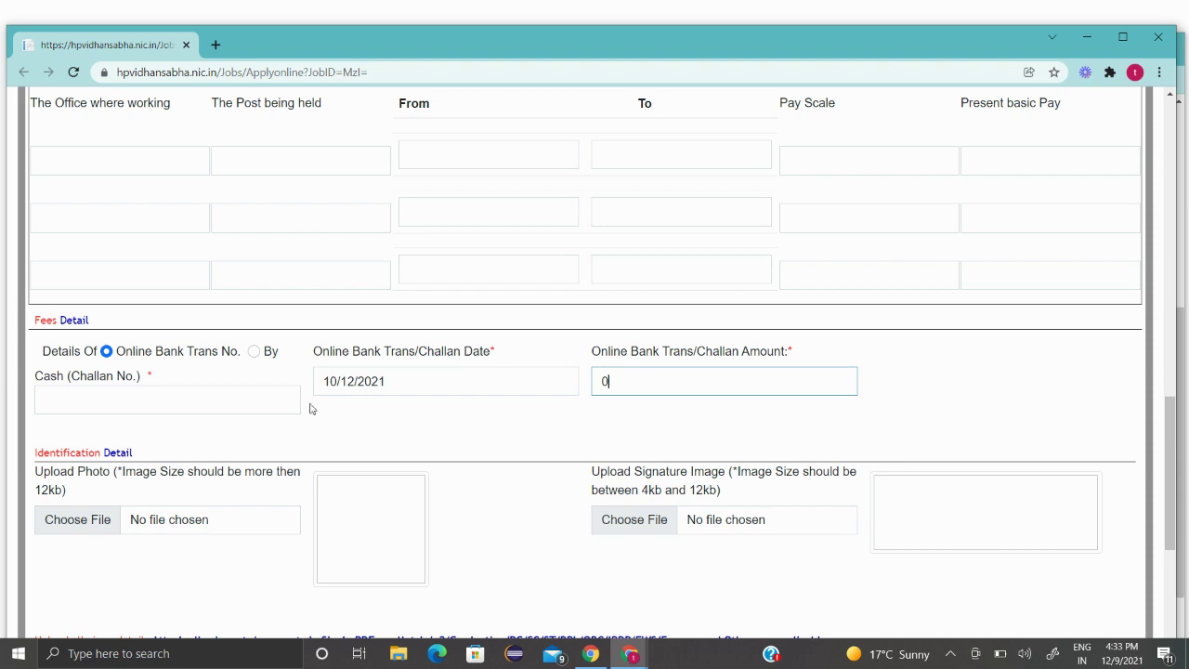
# Go through the photo, signature and document upload fields and the declaration, trying the photo file selection.
pyautogui.scroll(-3, 335, 367)
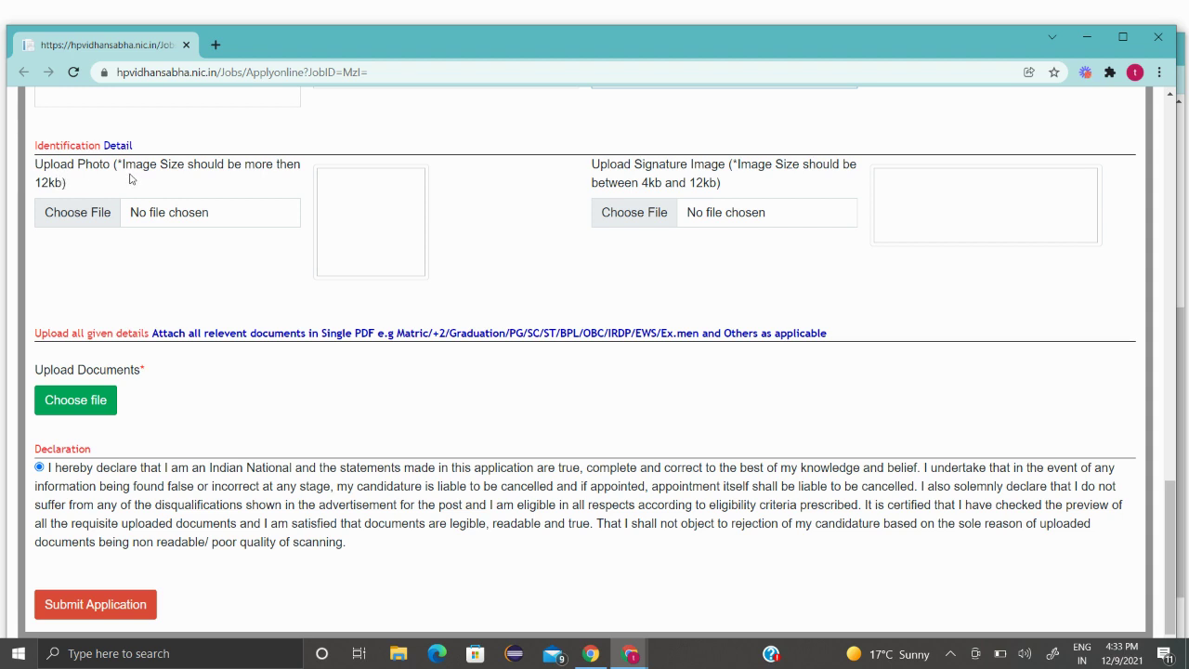
pyautogui.click(84, 220)
# Switch to the Vidhan Sabha How To Fill the form presentation with the closing Thank you slide.
pyautogui.hotkey('alt', 'Tab')
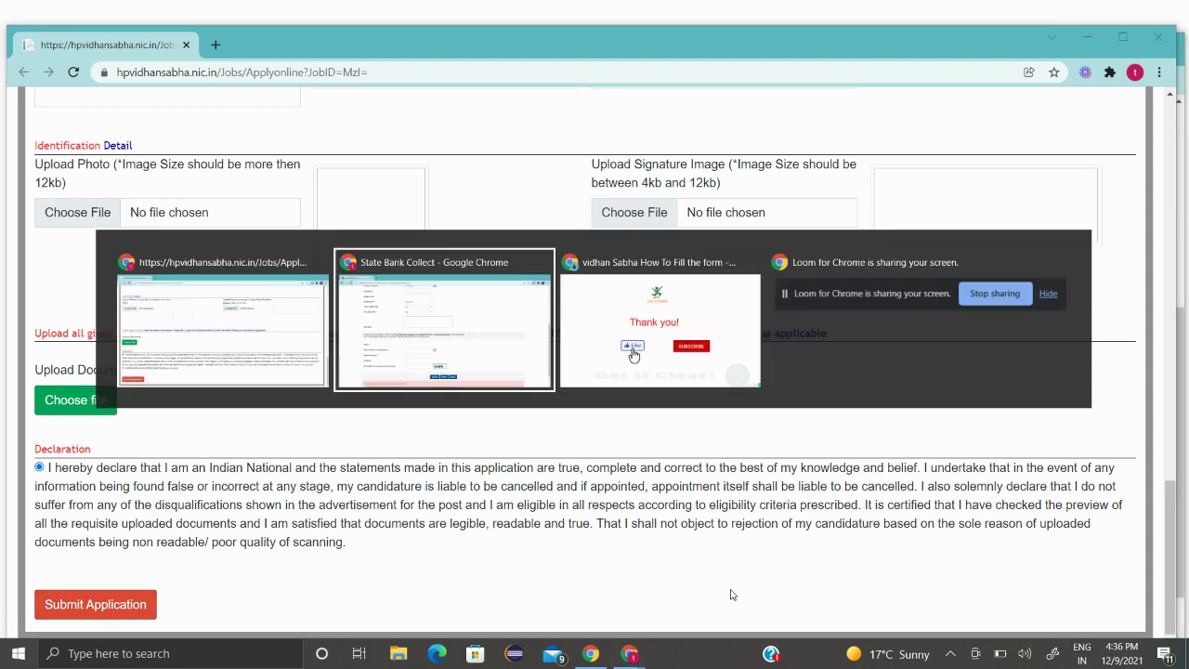
pyautogui.hotkey('alt', 'Tab')
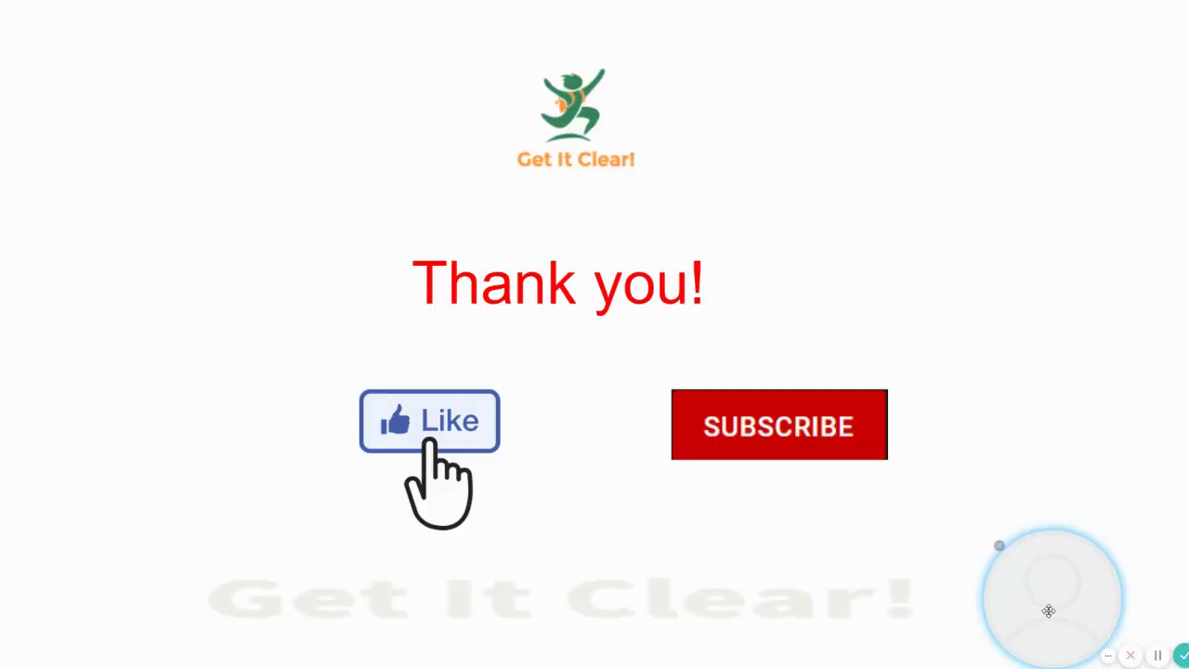
pyautogui.moveTo(1030, 605); pyautogui.dragTo(897, 605)
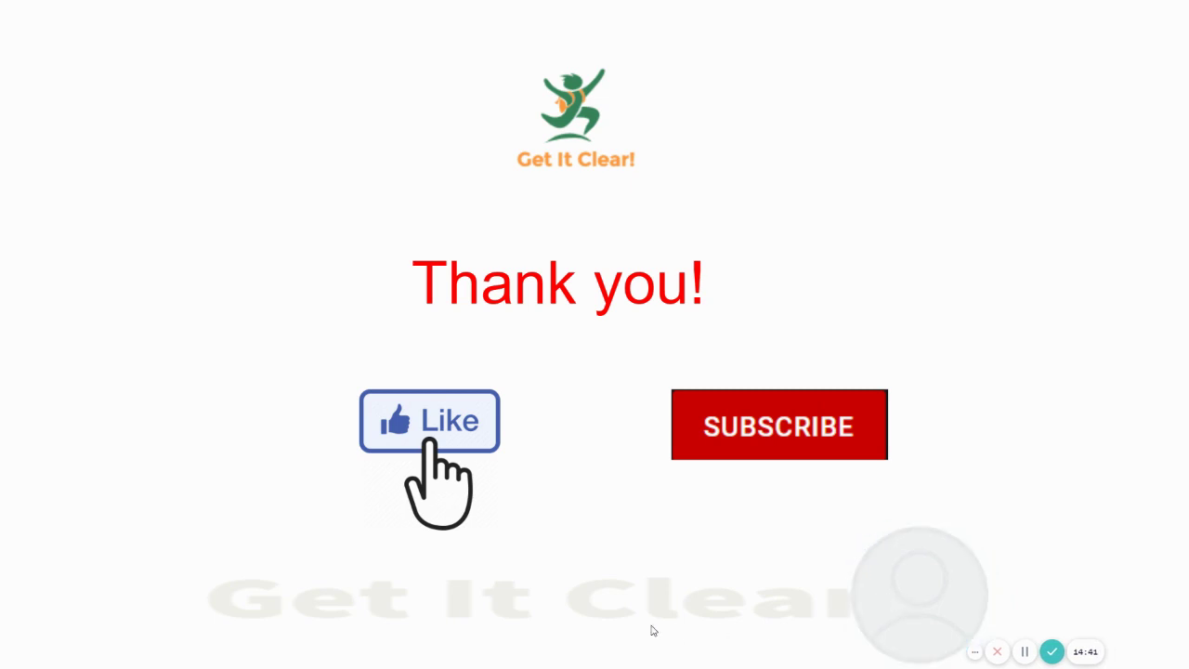